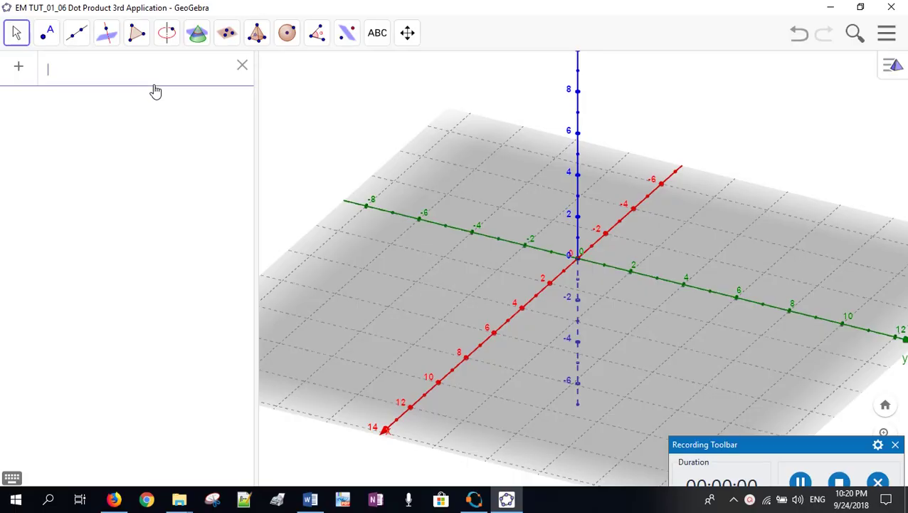
Define vector A = Vector((3, 0, 0)) from the origin.
text(A)
key(BackSpace)
text(A )
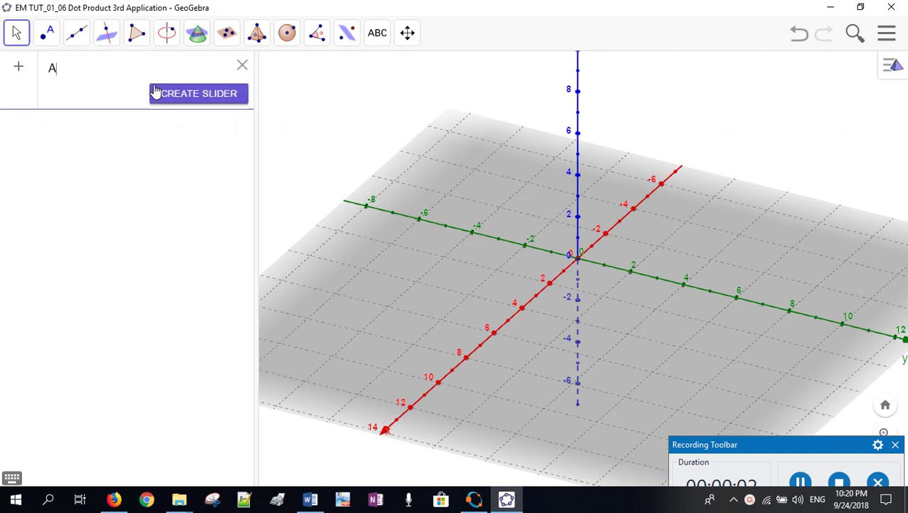
text(= )
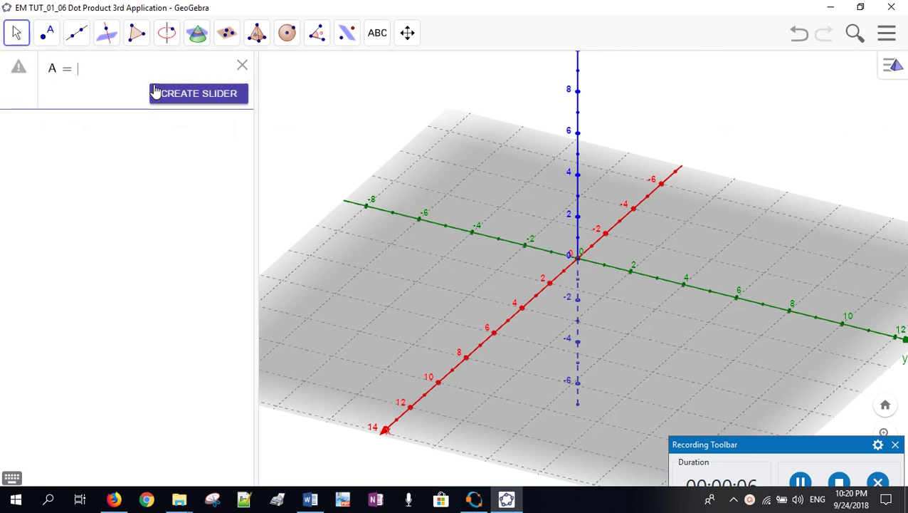
text(Vector)
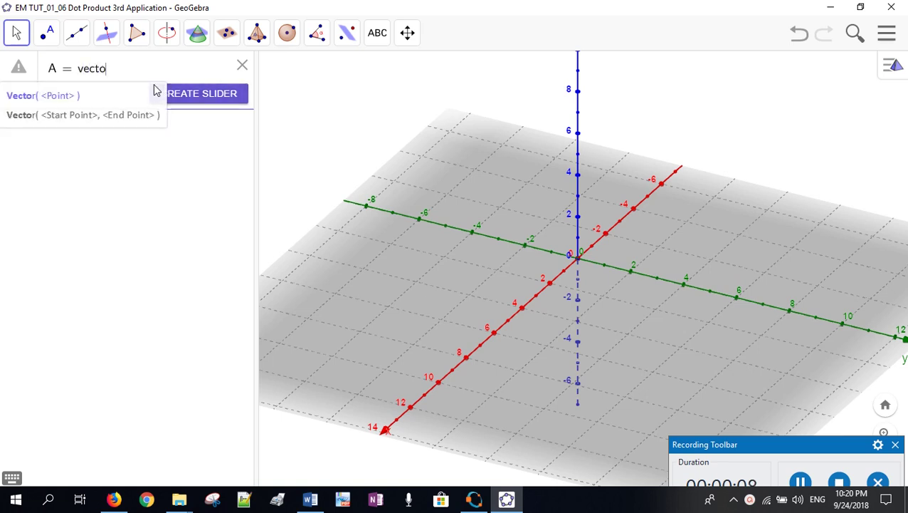
key(Return)
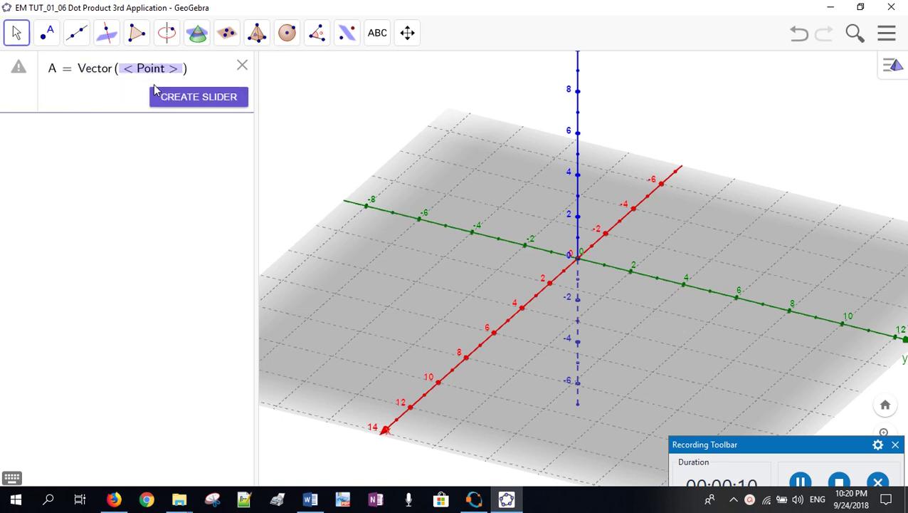
text(()
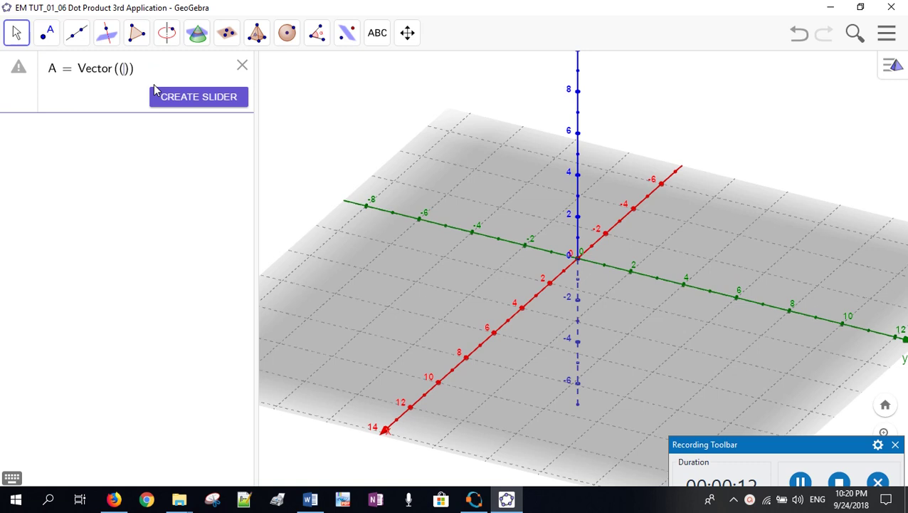
text(3, 0, 0,)
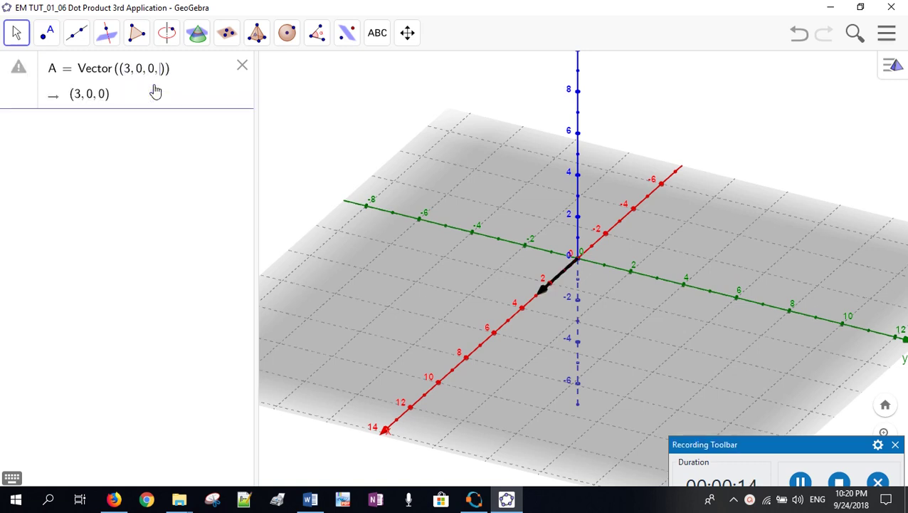
key(BackSpace)
key(Return)
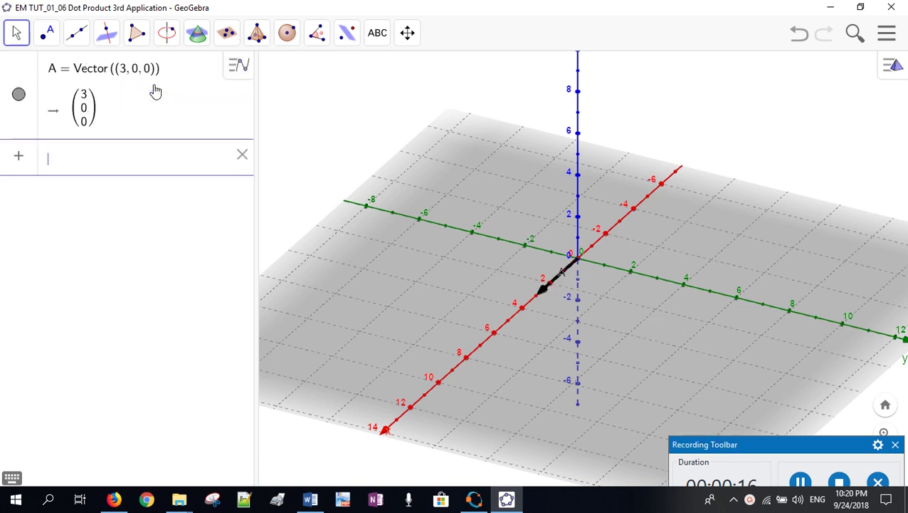
Define vector B = Vector((2, 3, 0)) from the origin.
text(B = )
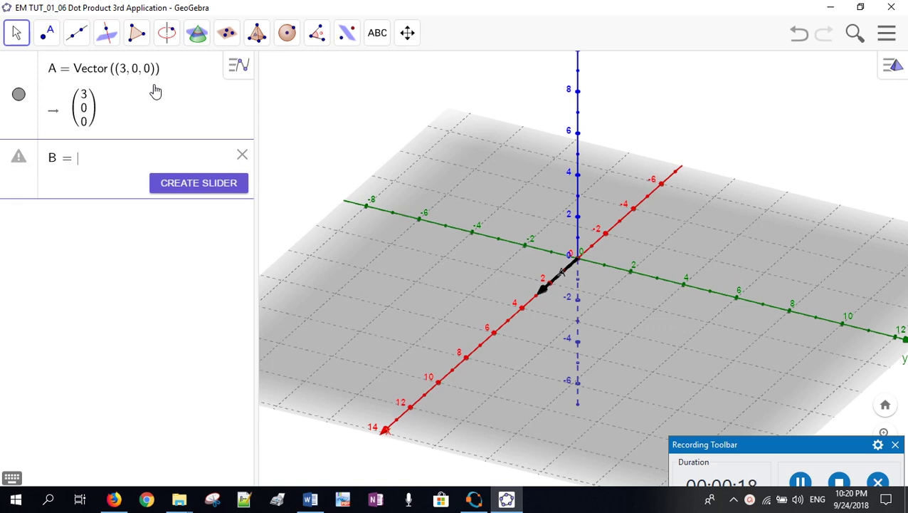
text(vector)
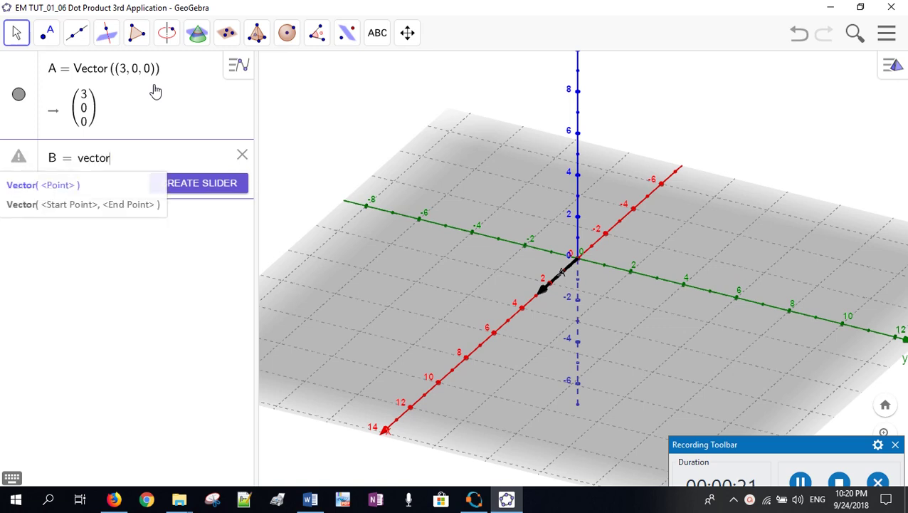
key(Return)
key(BackSpace)
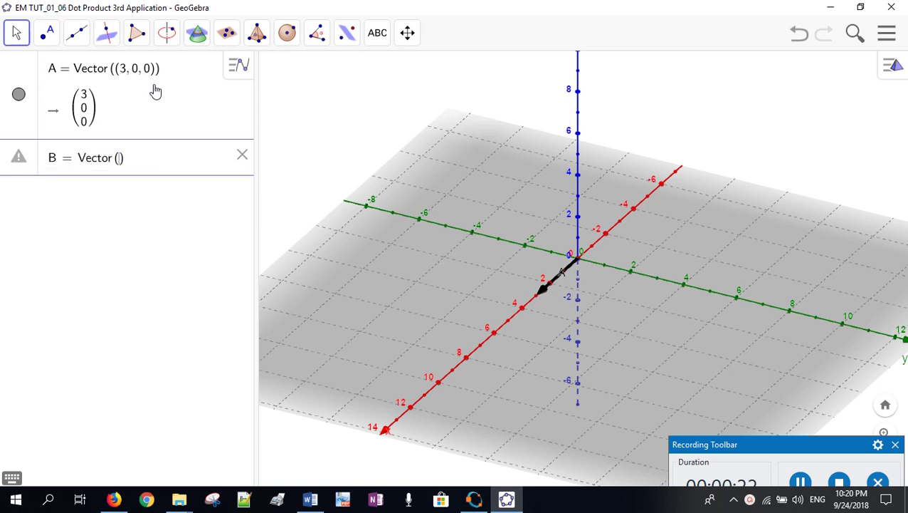
text({)
key(BackSpace)
text((2, 3, 0)
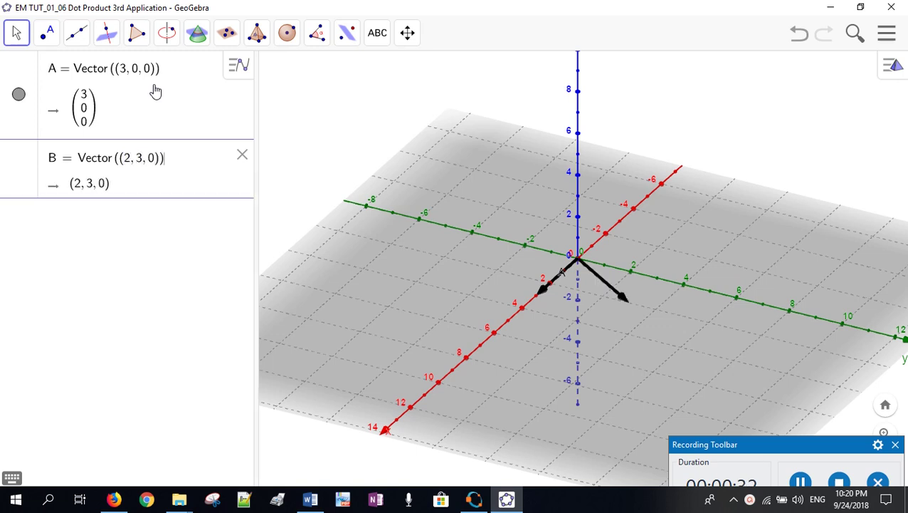
key(Return)
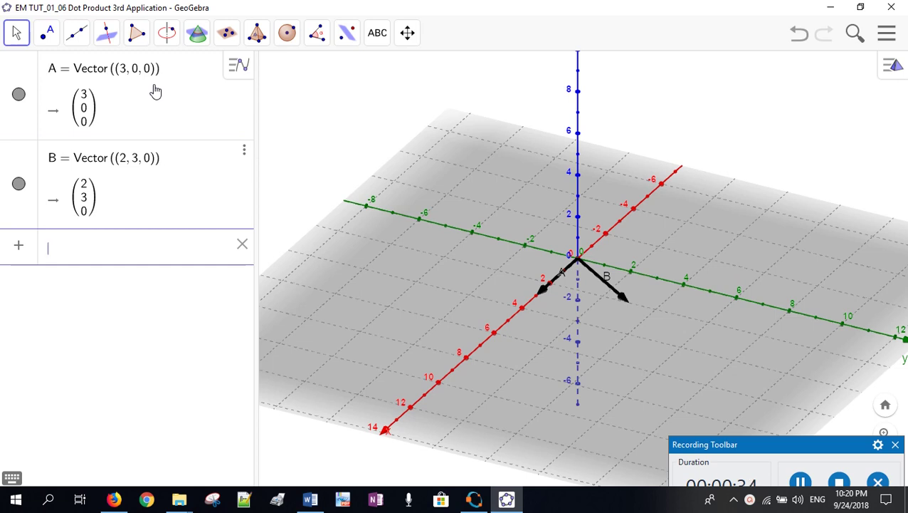
Enter Cross(A, B) to get the vertical cross product vector u = (0, 0, 9).
text(C=c)
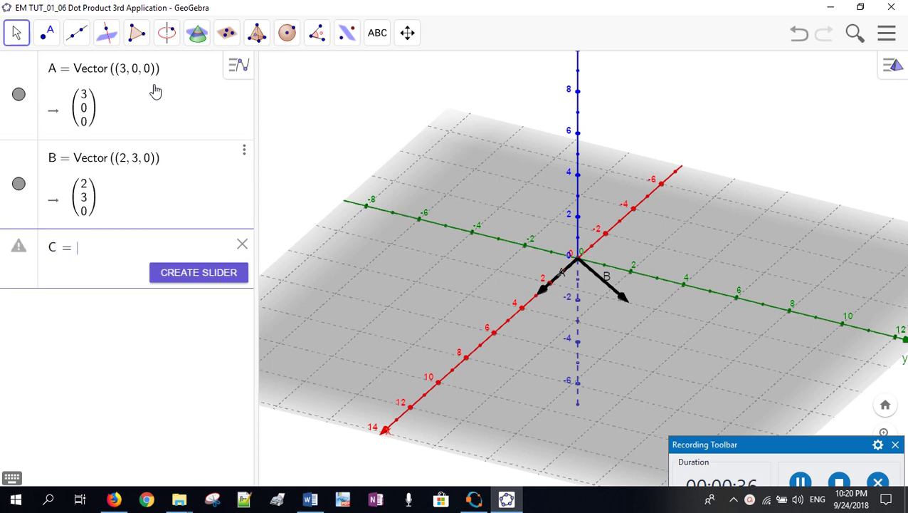
text(ros)
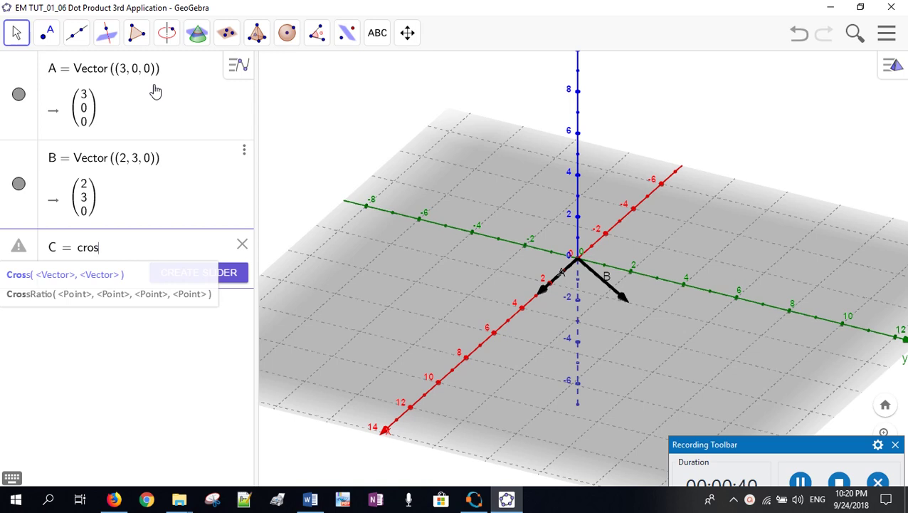
text(s)
key(Return)
text(A)
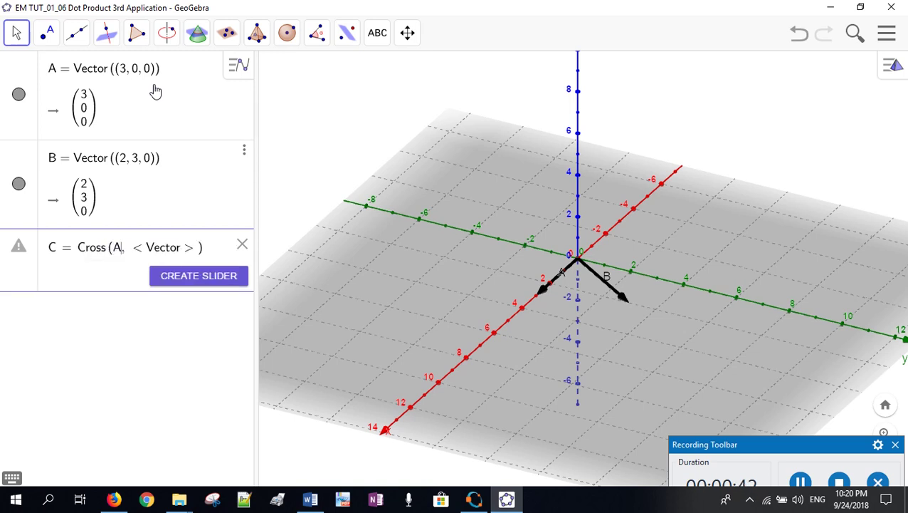
key(Return)
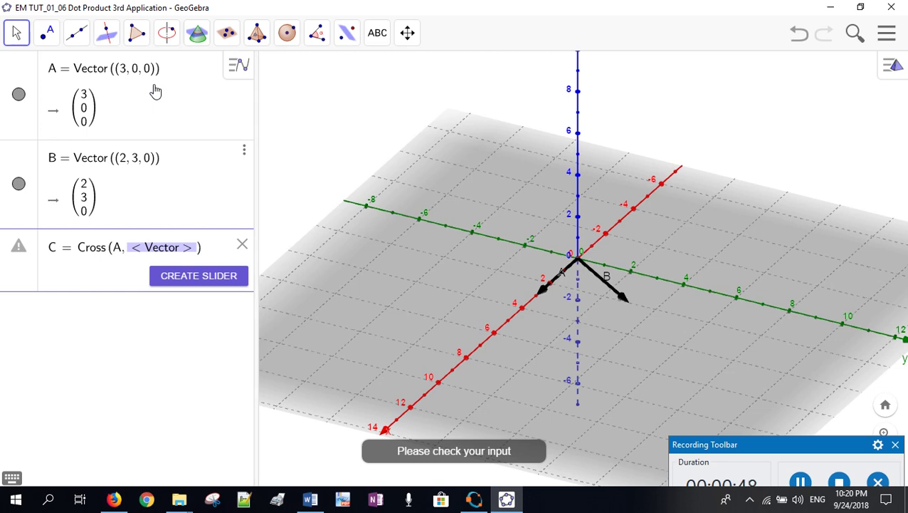
text(B)
key(Return)
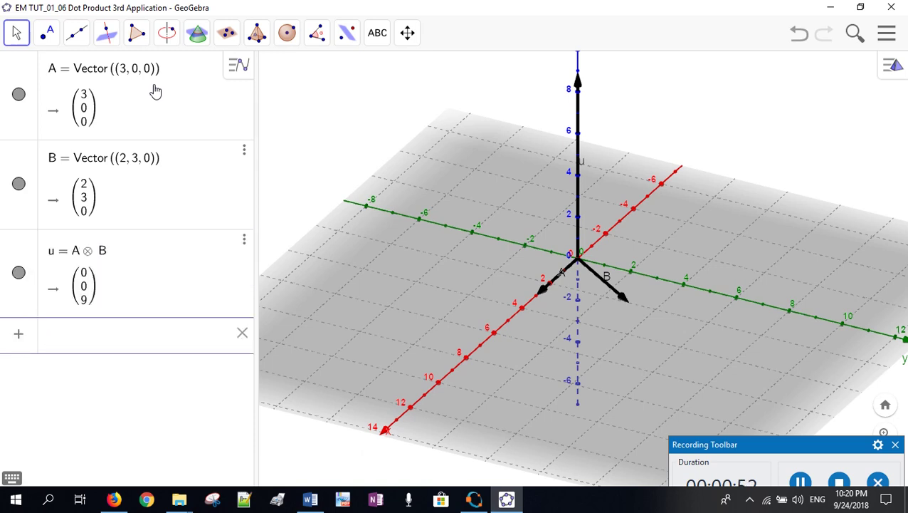
click(566, 275)
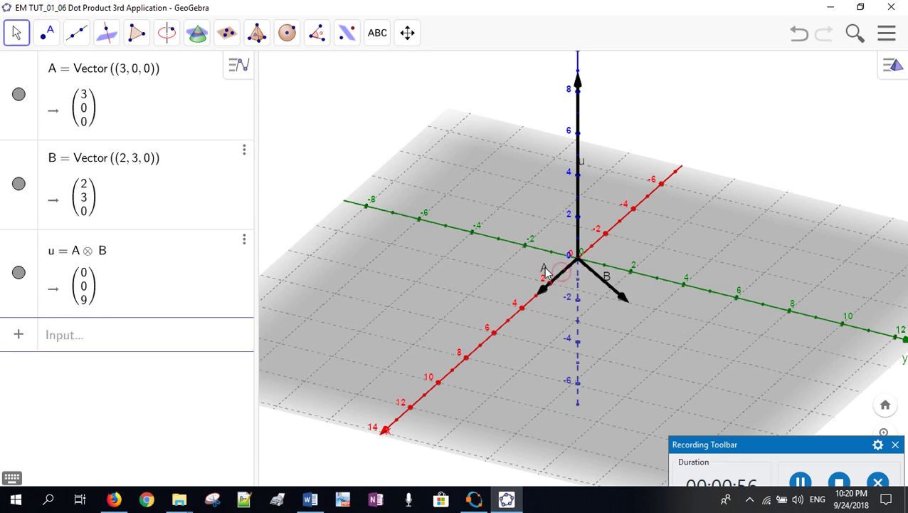
click(606, 279)
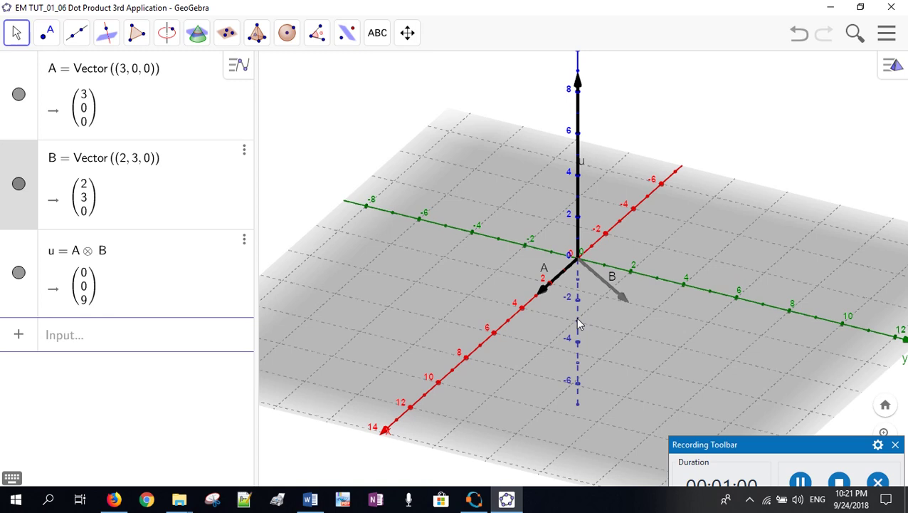
click(577, 345)
click(329, 173)
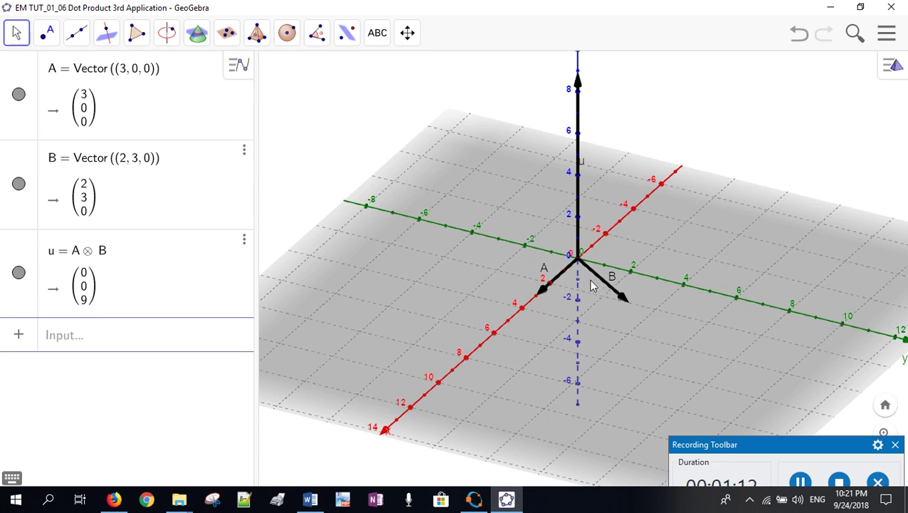
click(122, 254)
key(BackSpace)
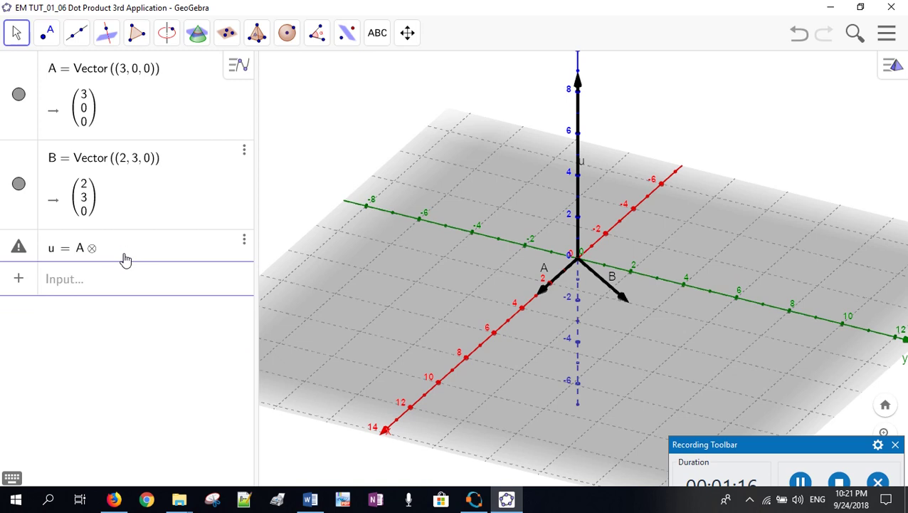
text(A)
key(Left)
key(Left)
key(BackSpace)
text(B)
key(Return)
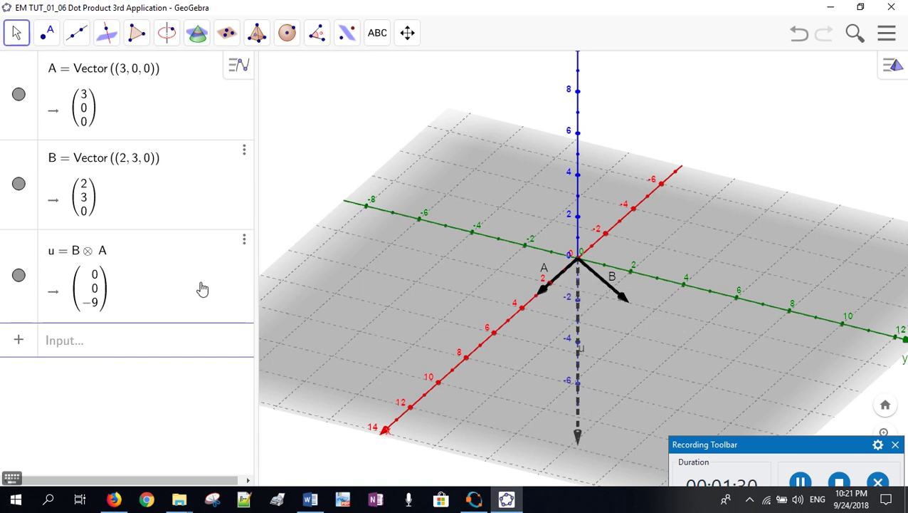
click(798, 34)
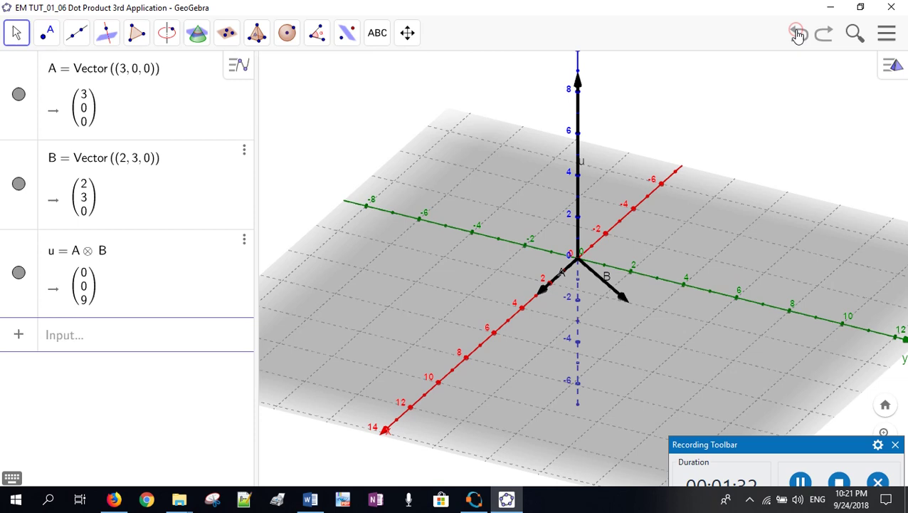
Enter O1 = Point({0,0,0}) to place a point at the origin.
click(154, 334)
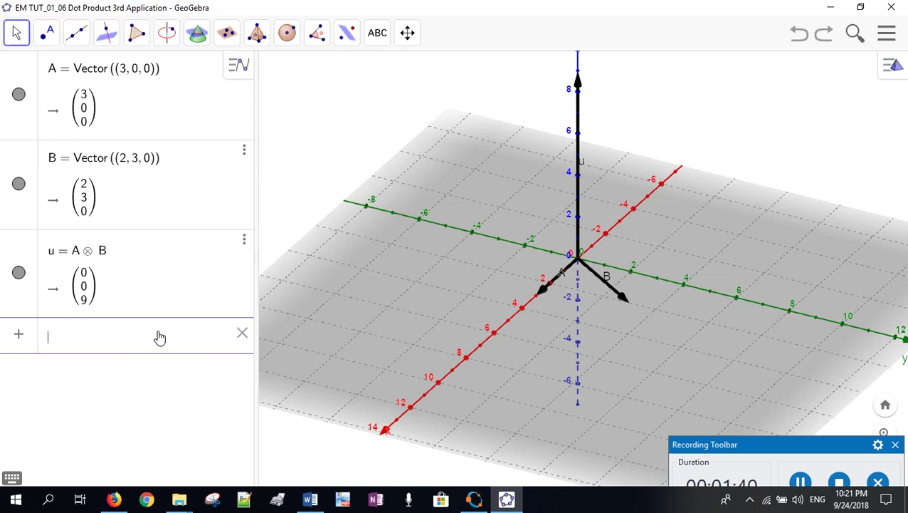
click(560, 276)
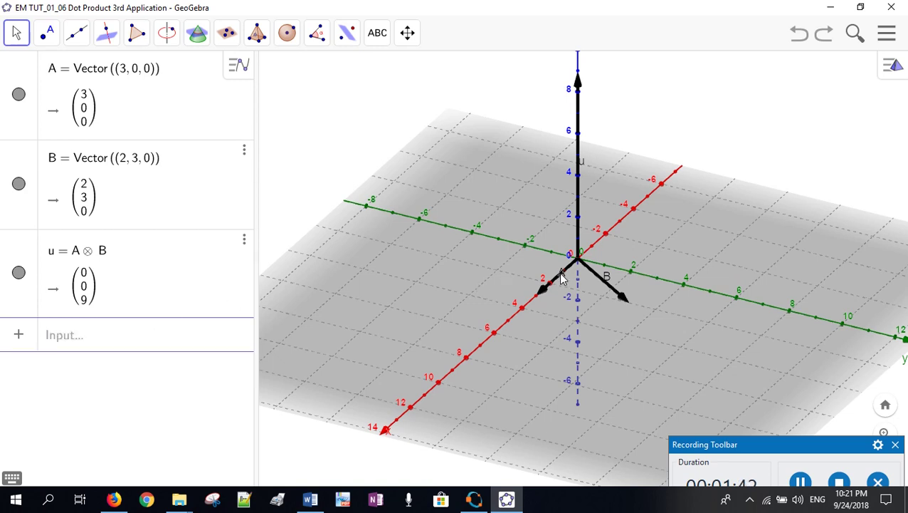
click(145, 337)
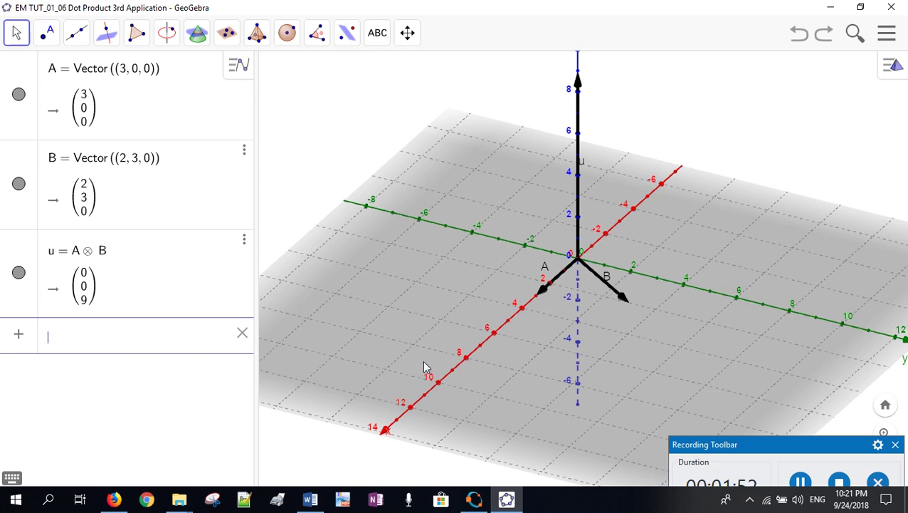
text(O)
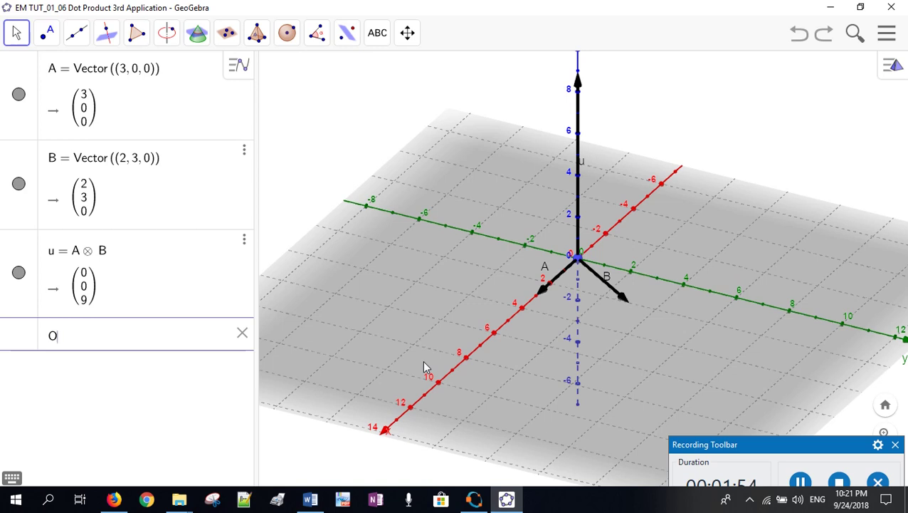
text(1 = )
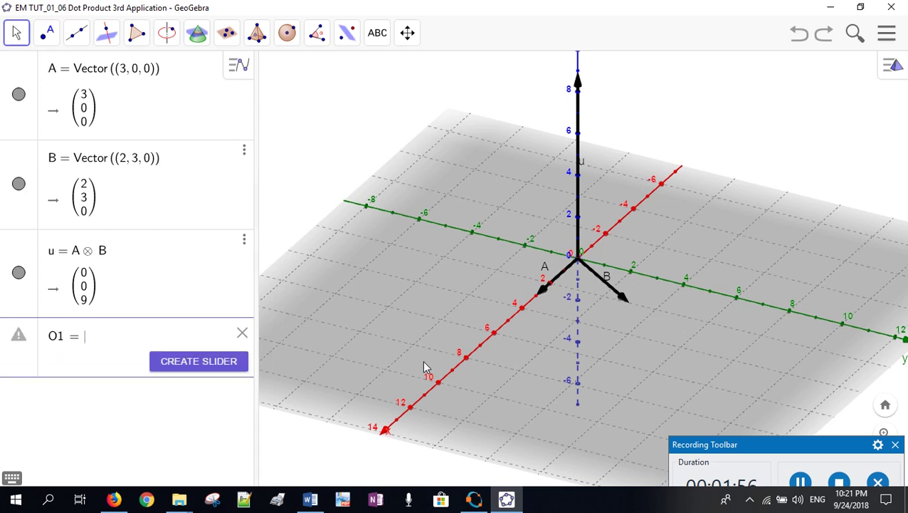
text(point)
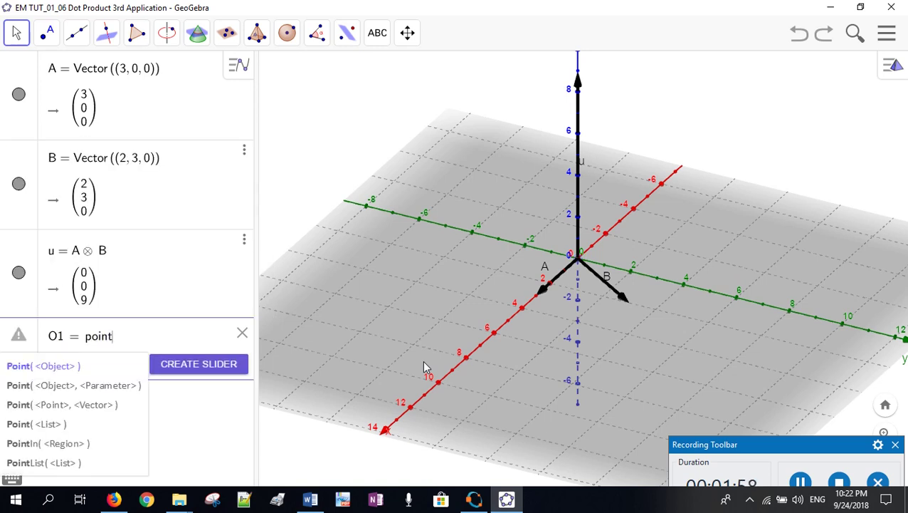
key(Down)
key(Down)
key(BackSpace)
key(BackSpace)
key(BackSpace)
key(BackSpace)
key(BackSpace)
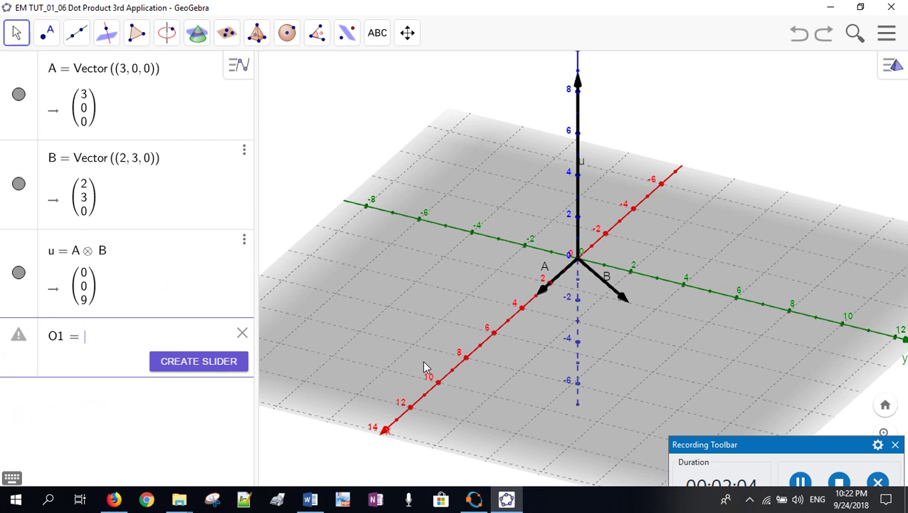
text(poi)
key(Return)
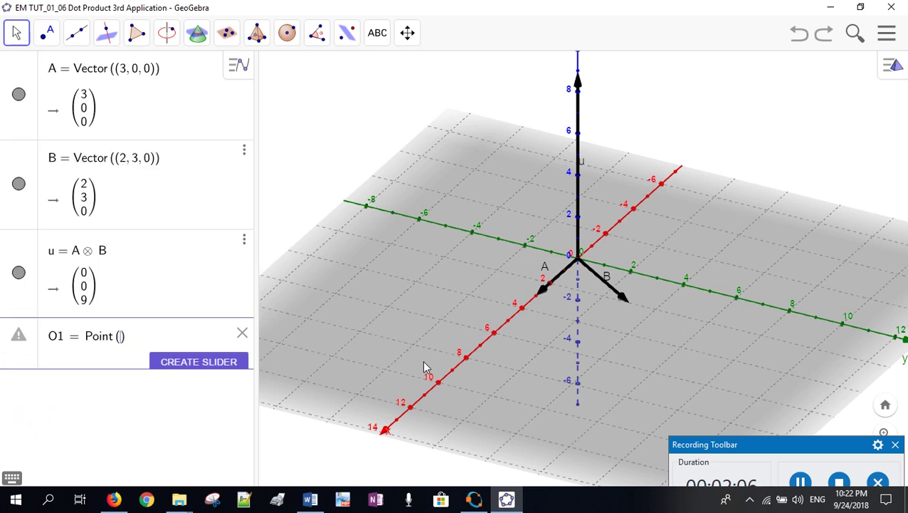
text({0,0,0)
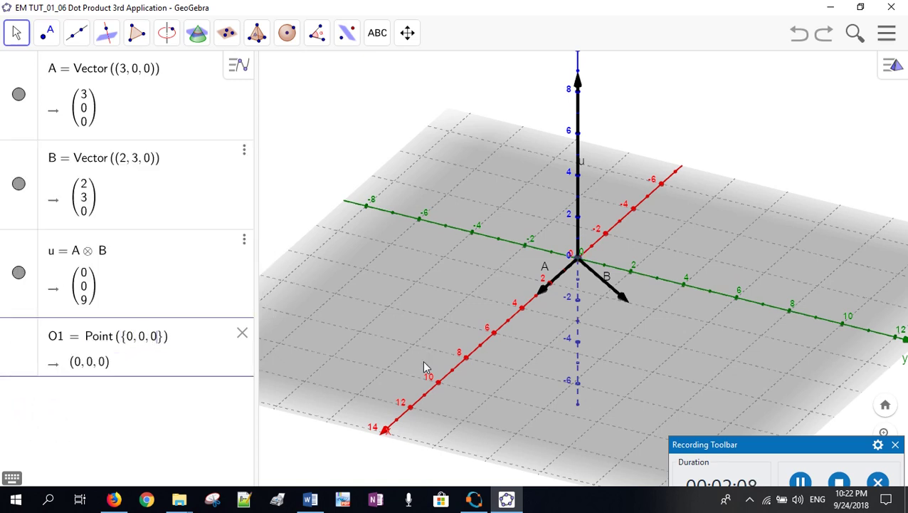
key(Return)
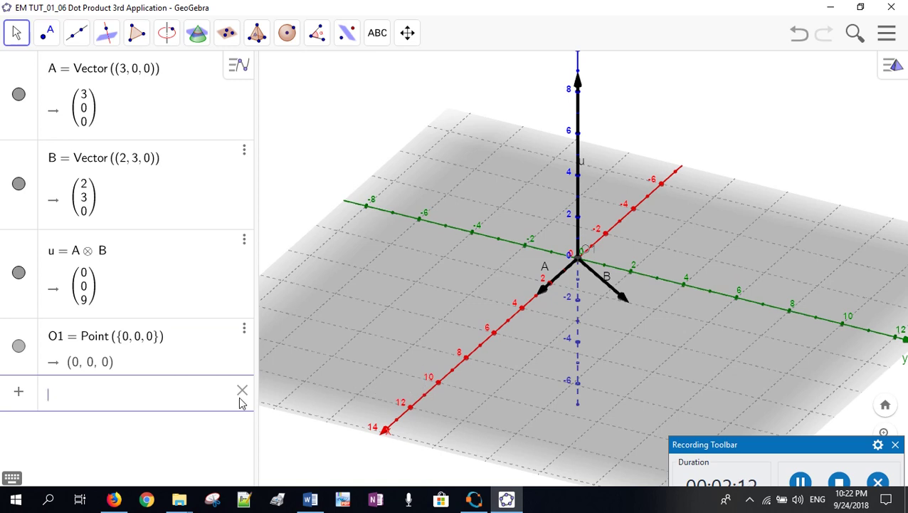
Create O2 = Point(O, B), placing it at (2, 3, 0).
text(O)
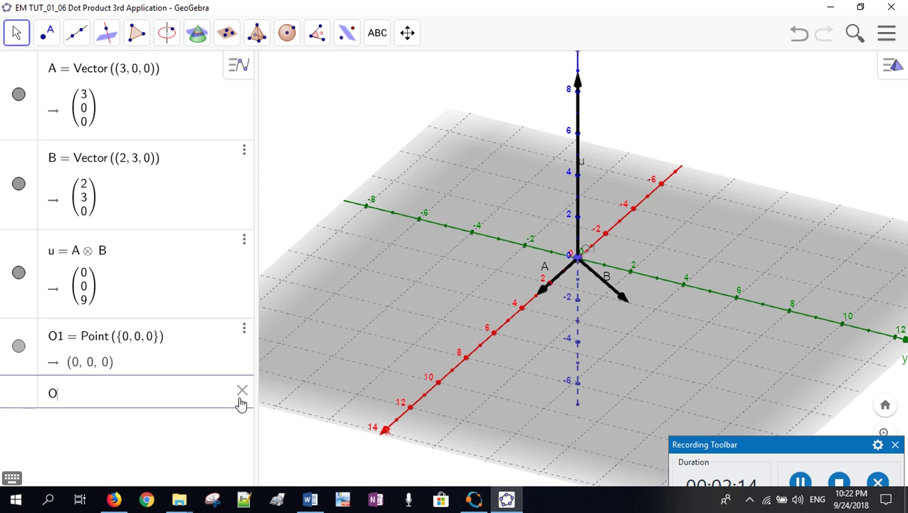
text(2 = point)
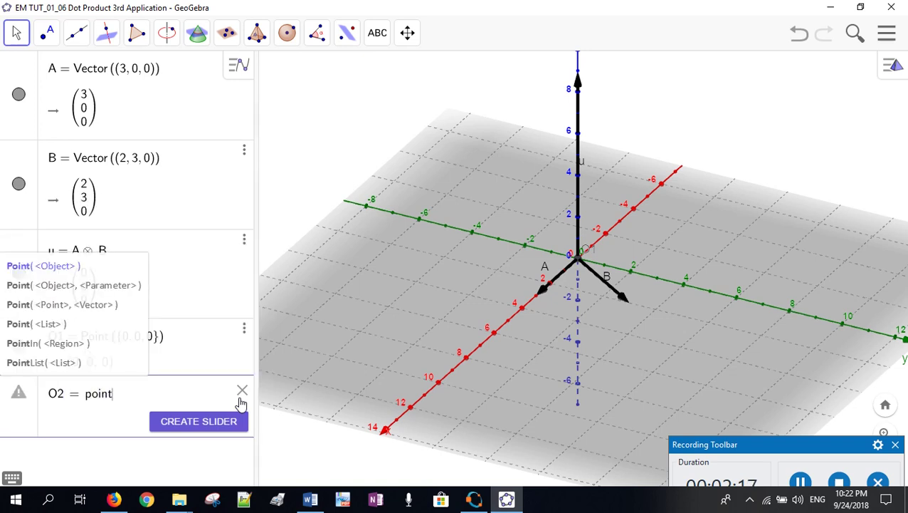
key(Down)
key(Return)
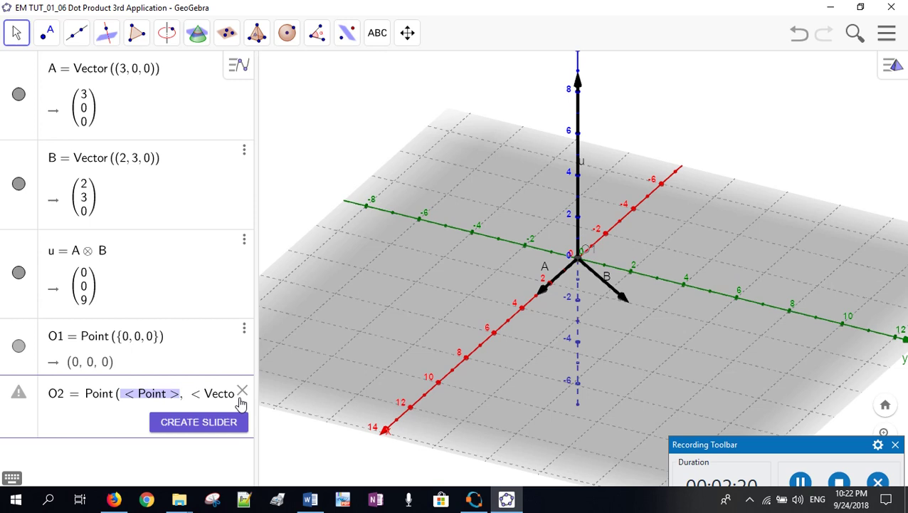
text(O)
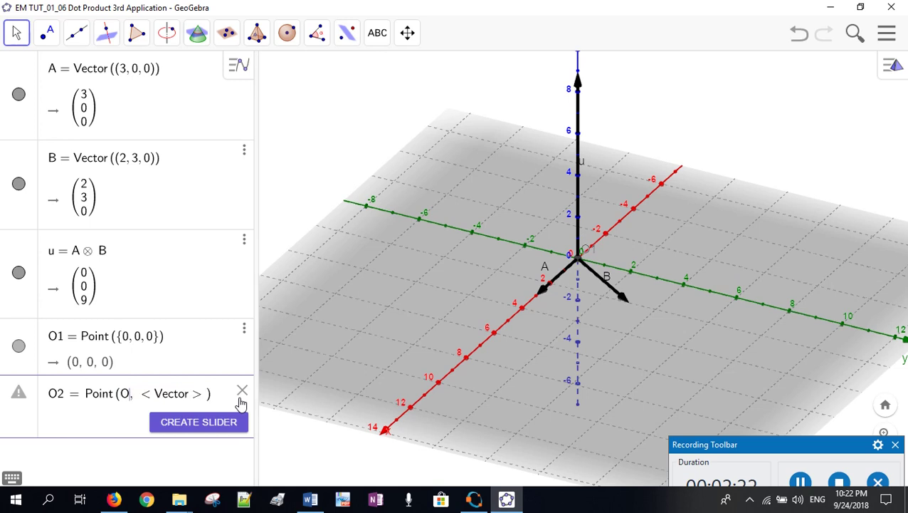
click(624, 300)
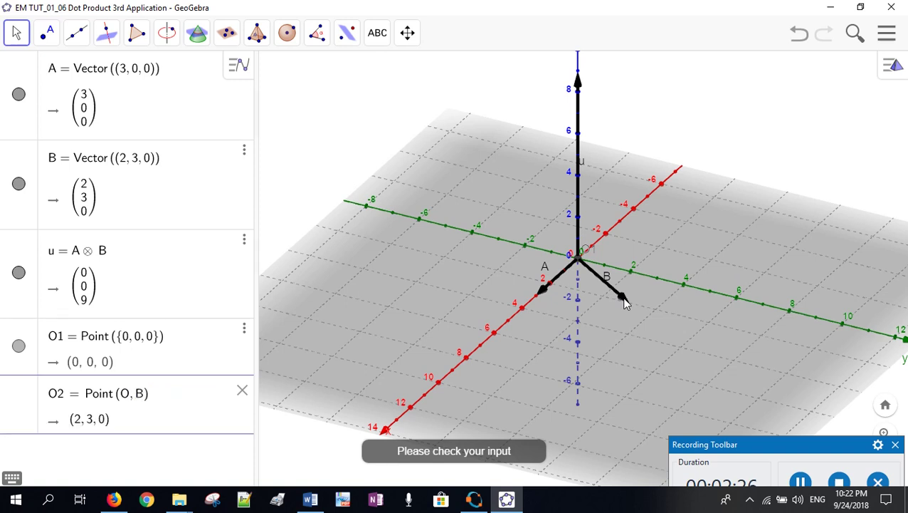
key(Return)
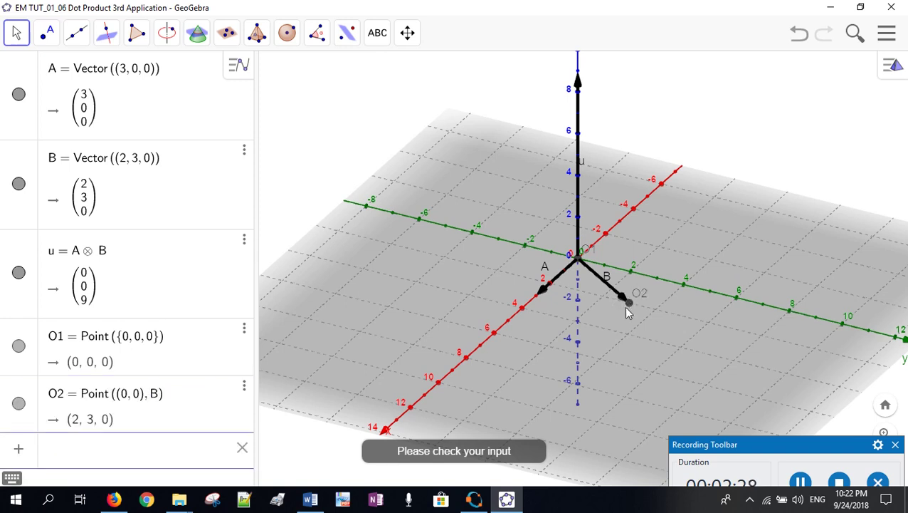
Create O3 = Point(O2, A), placing it at (5, 3, 0).
text(O)
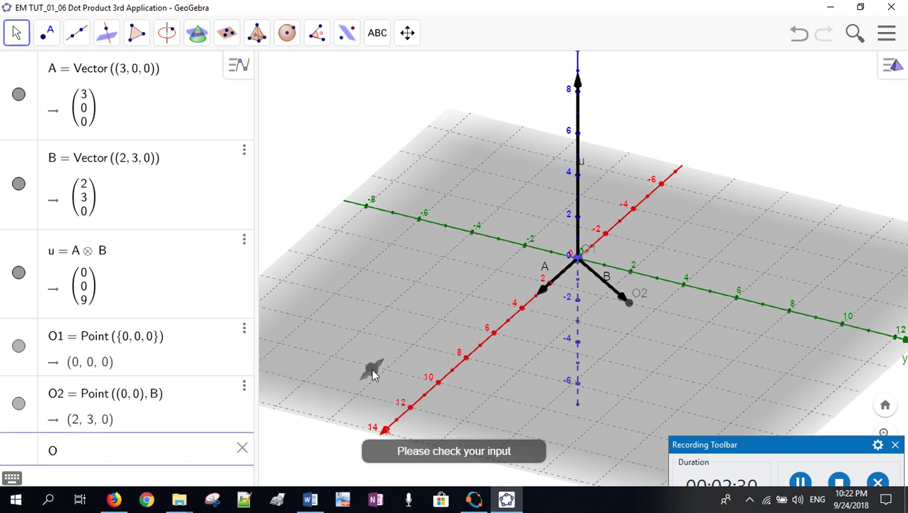
text(3 = point)
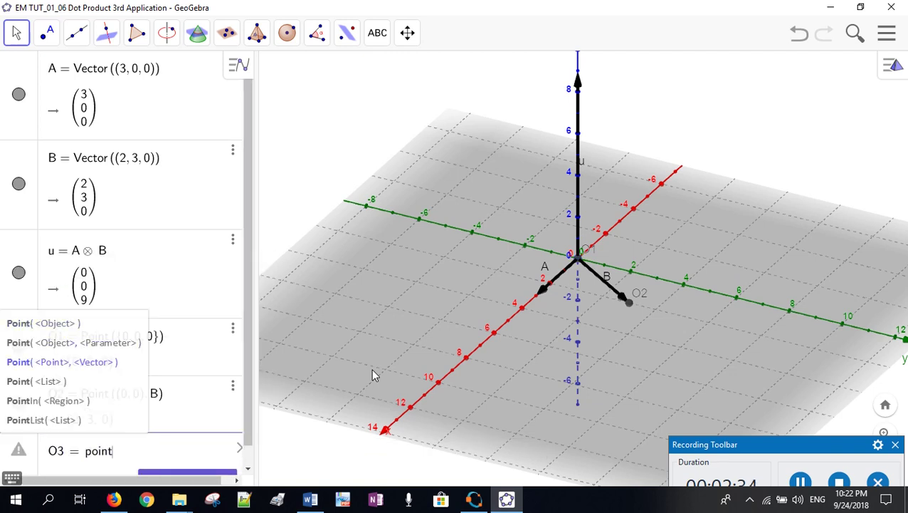
key(Return)
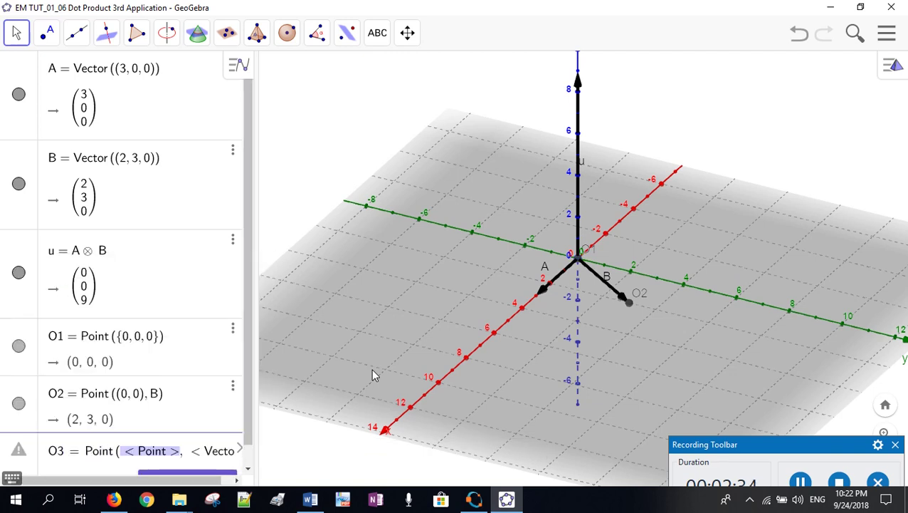
key(BackSpace)
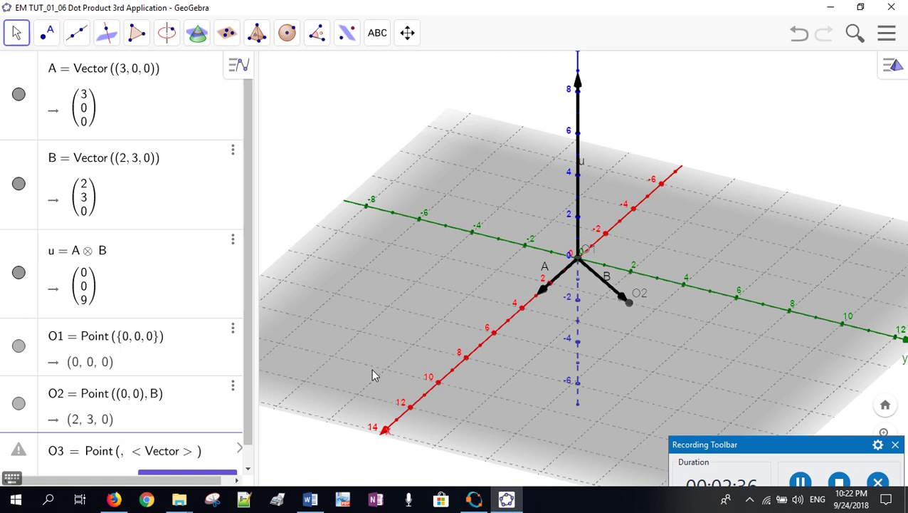
text(O2)
key(Tab)
key(BackSpace)
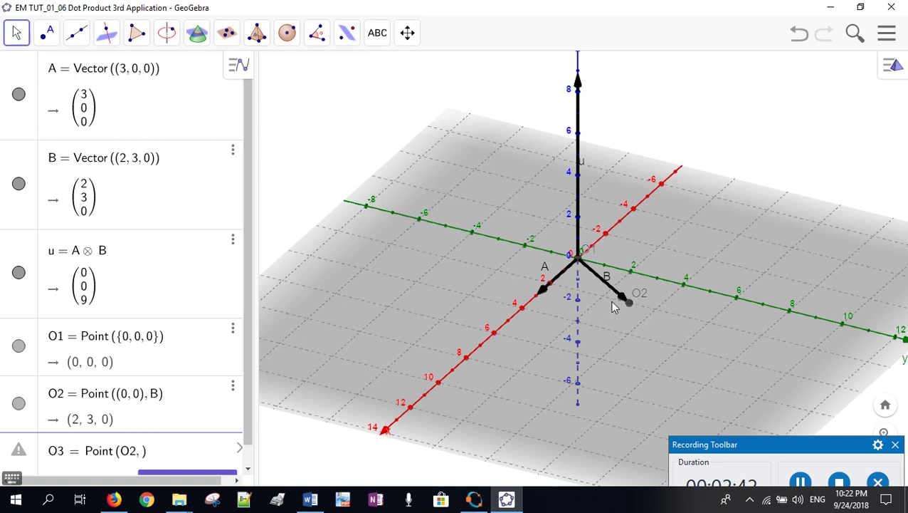
text(A)
key(Return)
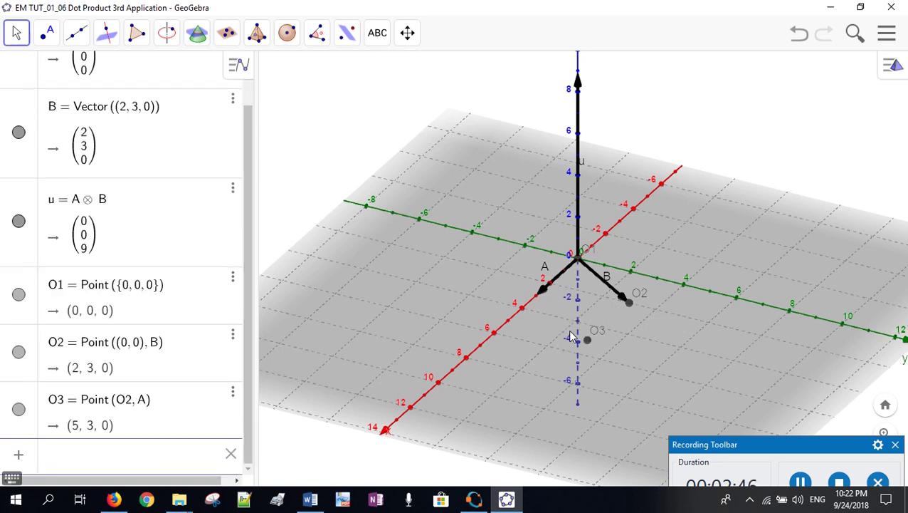
Create O4 = Point(O3, -B), placing it at (3, 0, 0).
text(O)
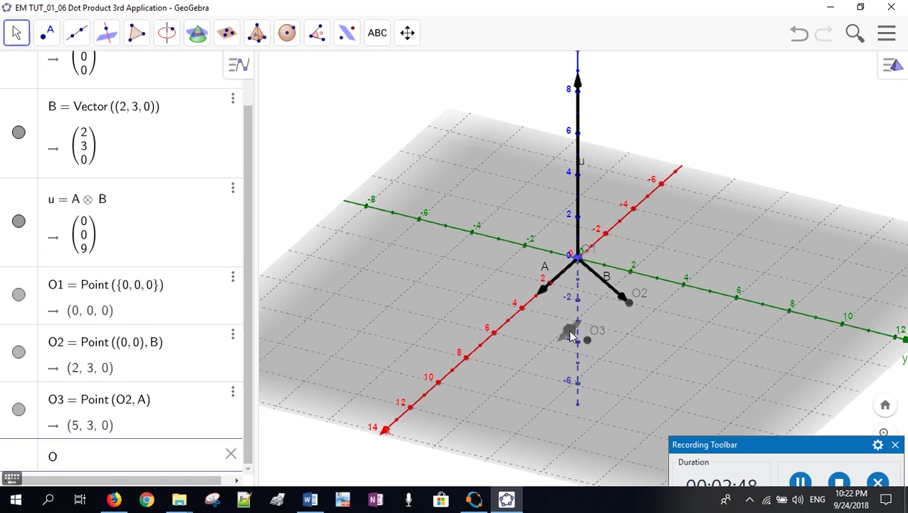
text(4 = point)
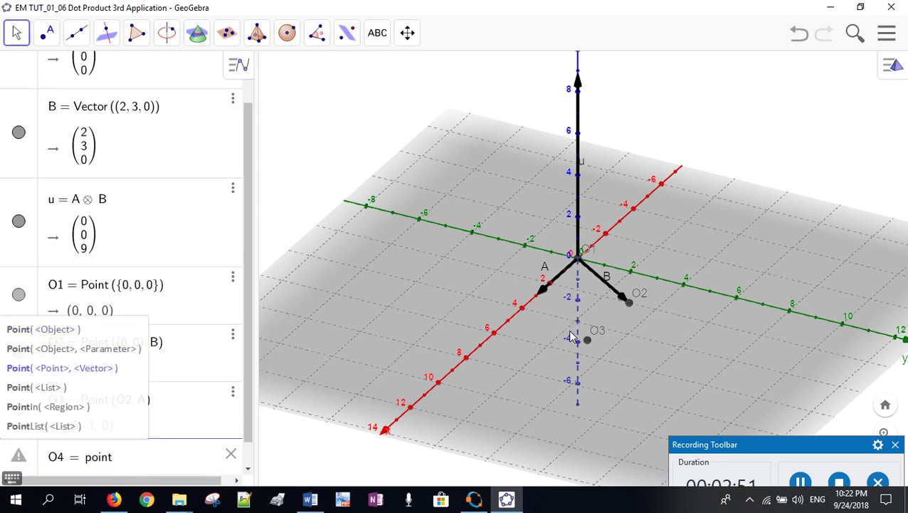
key(Return)
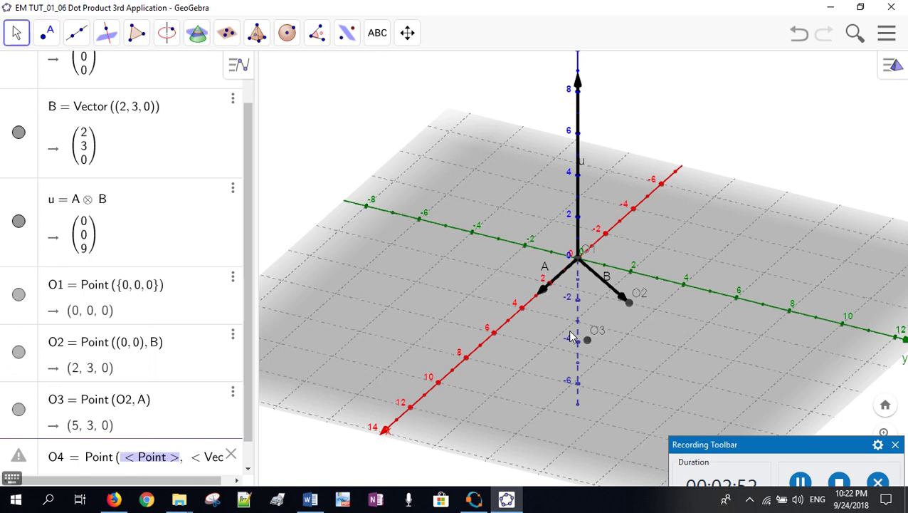
key(BackSpace)
text(O3)
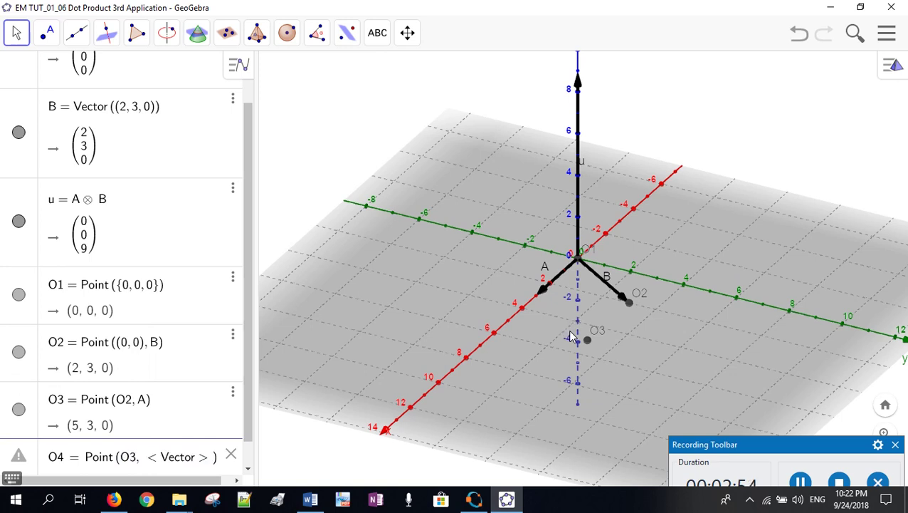
key(Tab)
key(BackSpace)
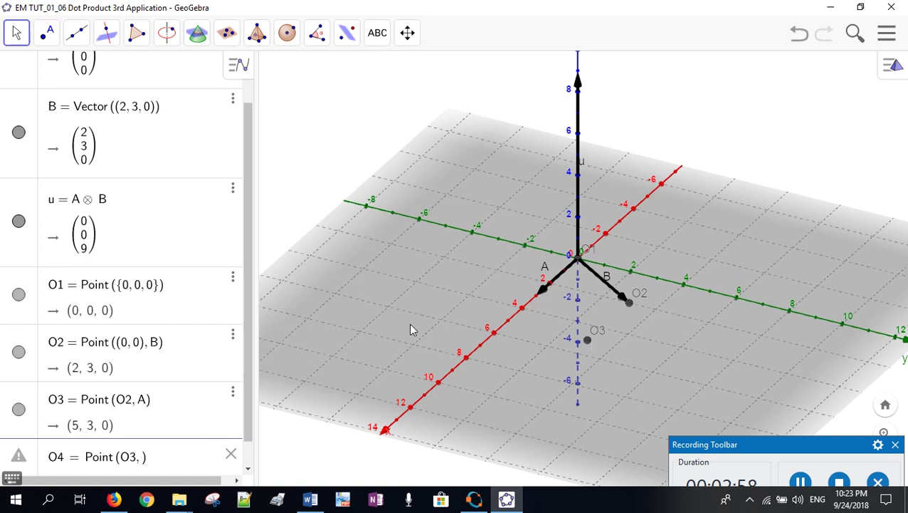
text(B)
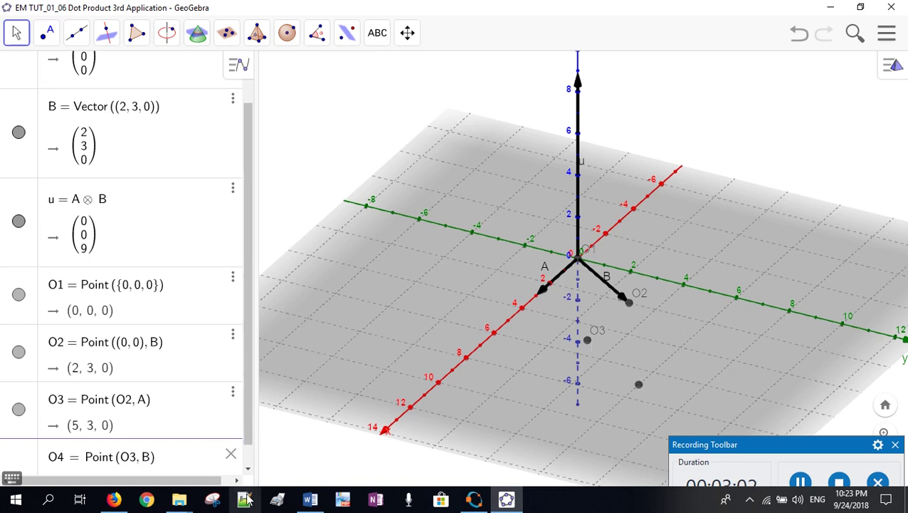
key(BackSpace)
text(-B)
key(Return)
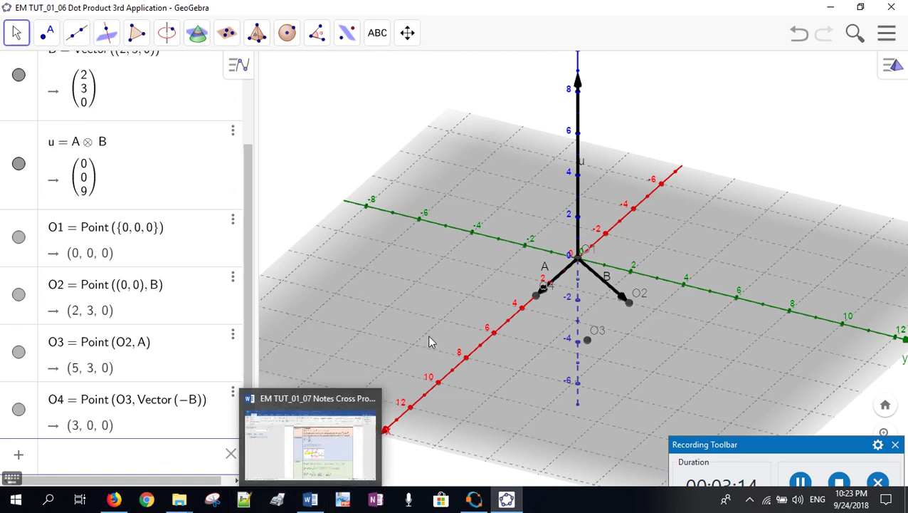
Set the colour of corner points O1–O4 to red (#FF0000) in their settings.
click(508, 293)
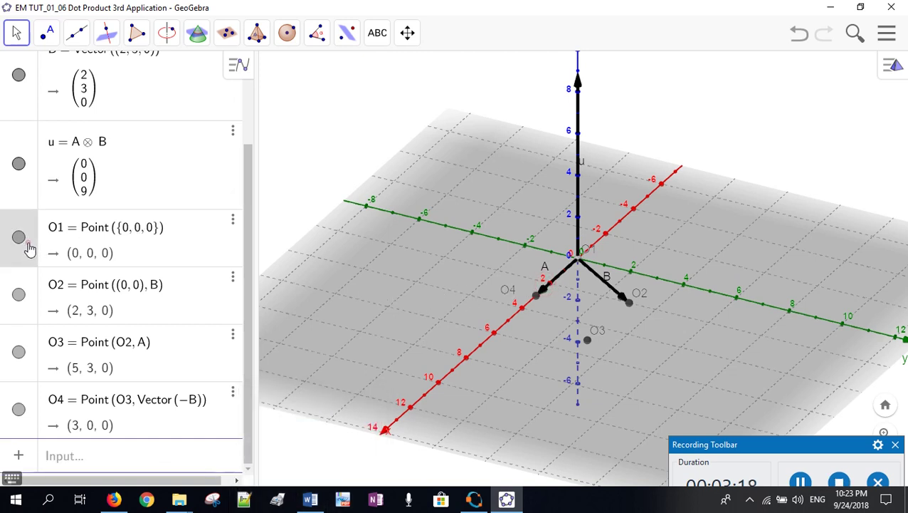
shift+click(31, 272)
shift+click(27, 354)
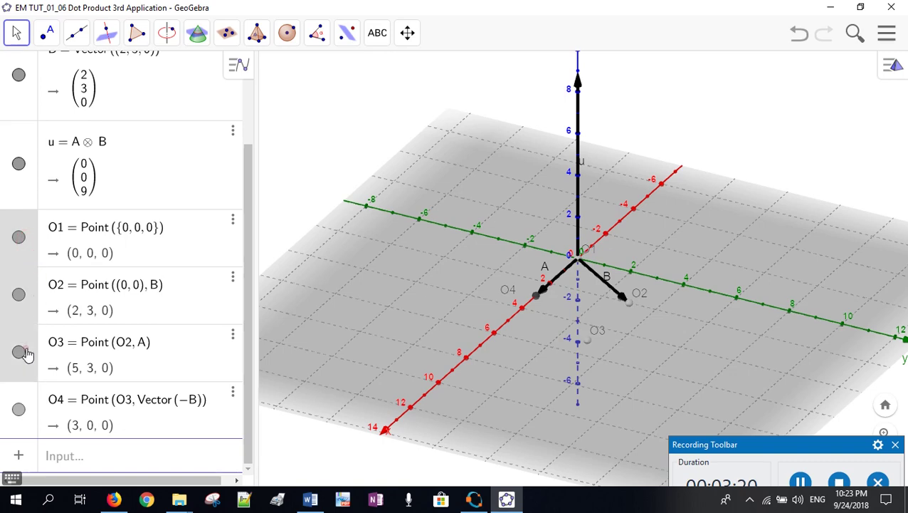
right_click(28, 407)
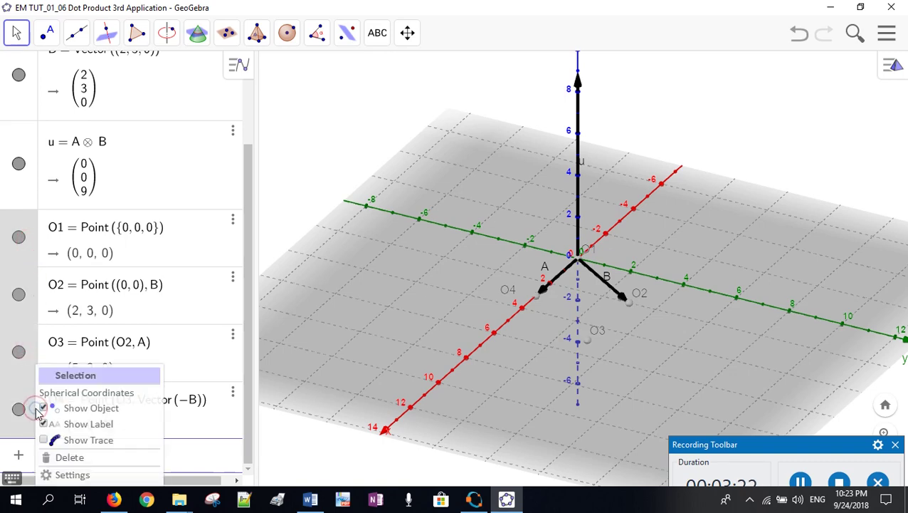
click(78, 475)
click(762, 63)
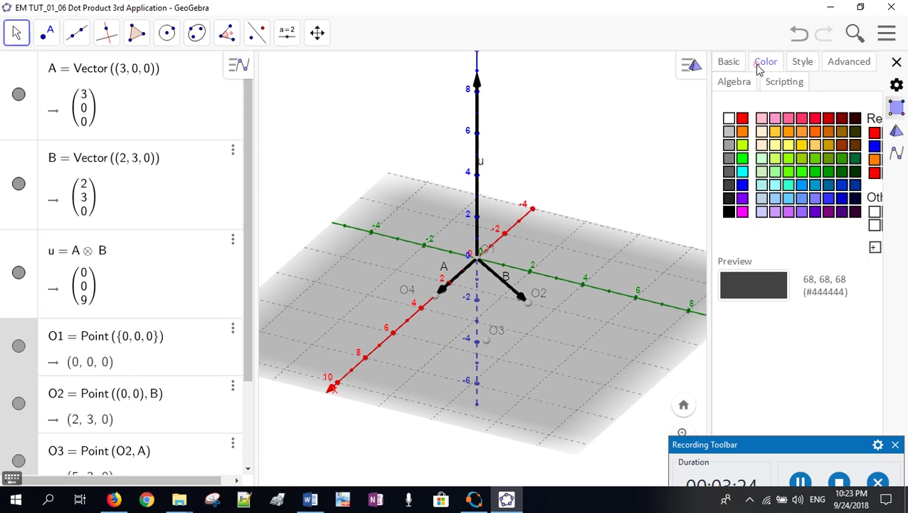
click(742, 117)
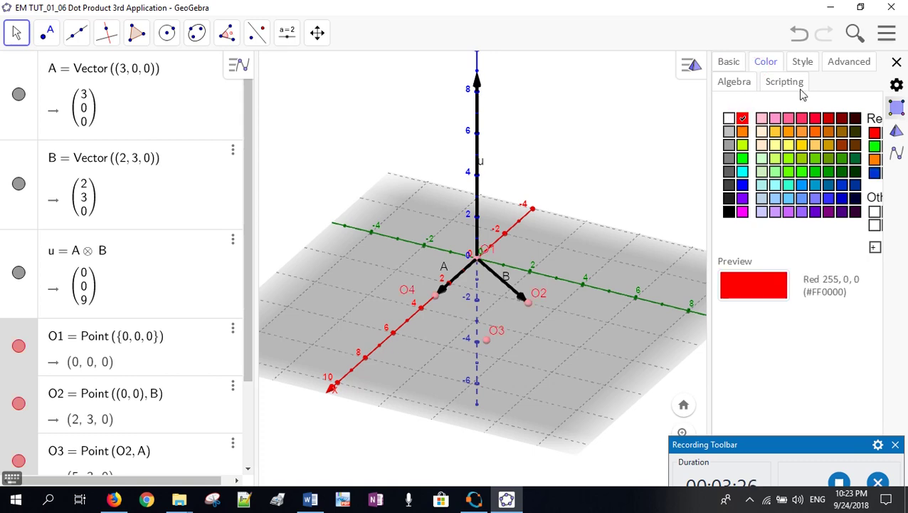
click(896, 62)
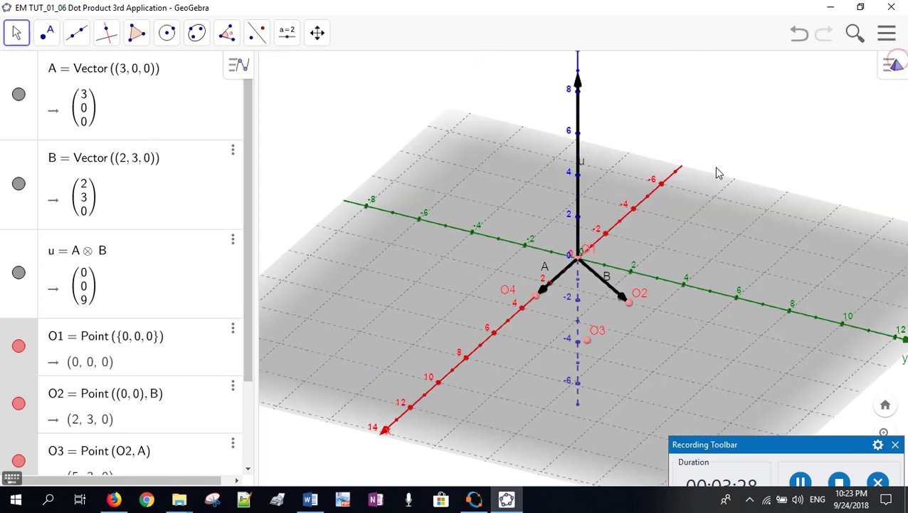
click(805, 137)
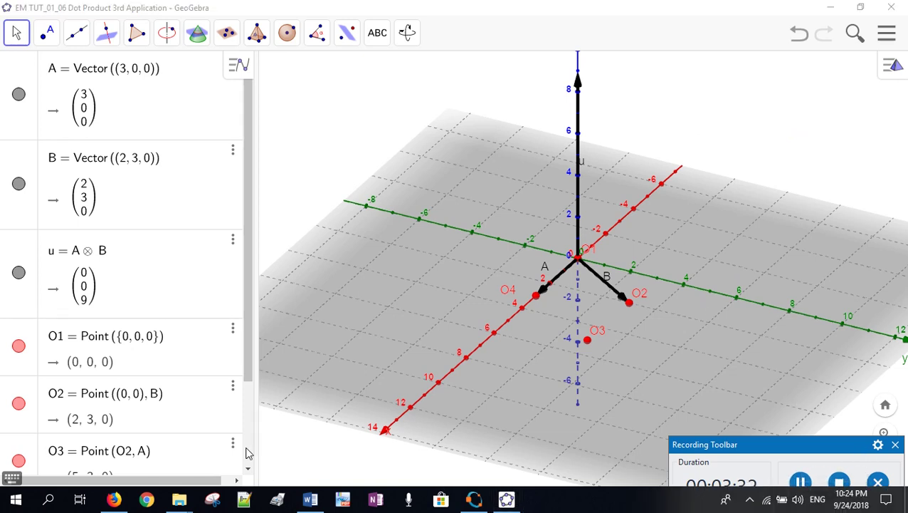
Enter Polygon({O1, O2, O3, O4}) to create parallelogram q1 with area 9.
scroll(248, 453, down, 2)
click(198, 460)
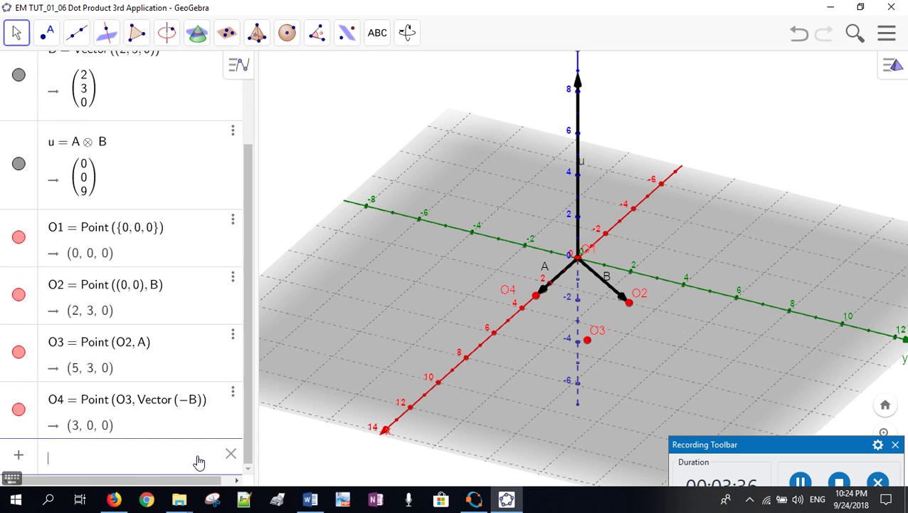
text(poly)
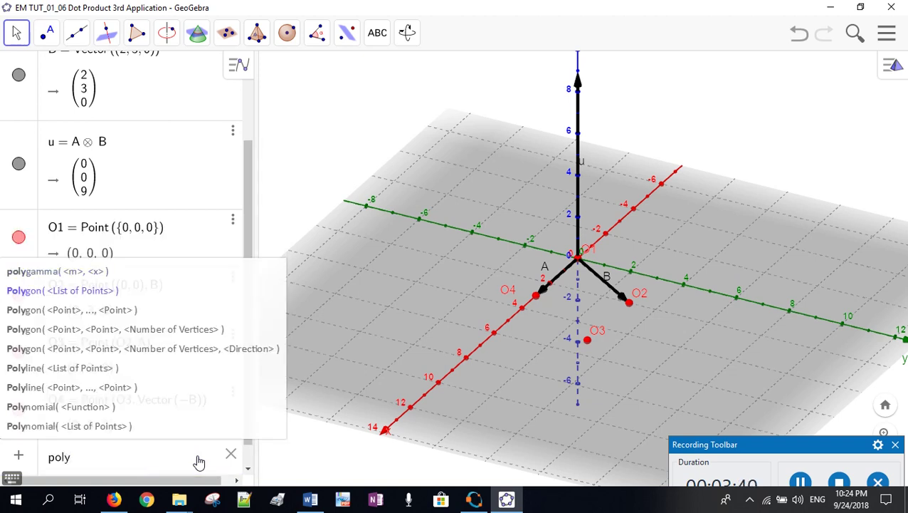
key(Return)
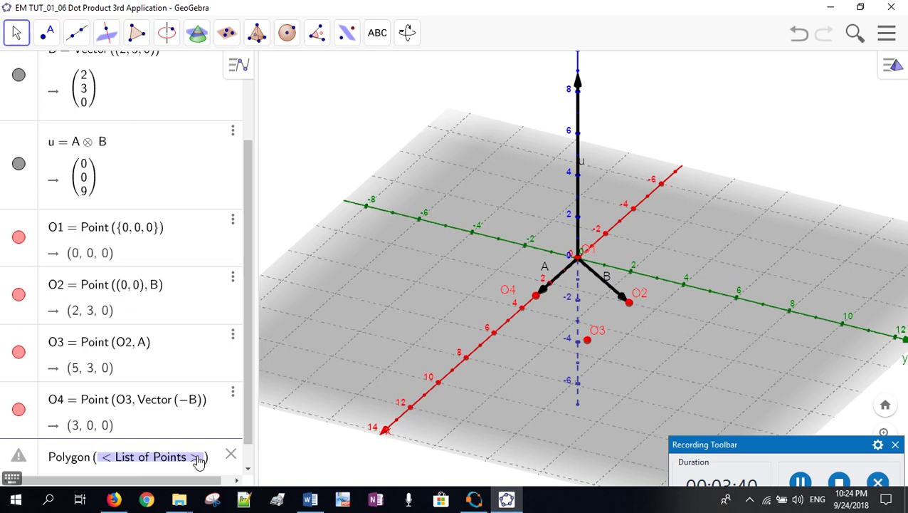
key(BackSpace)
text({)
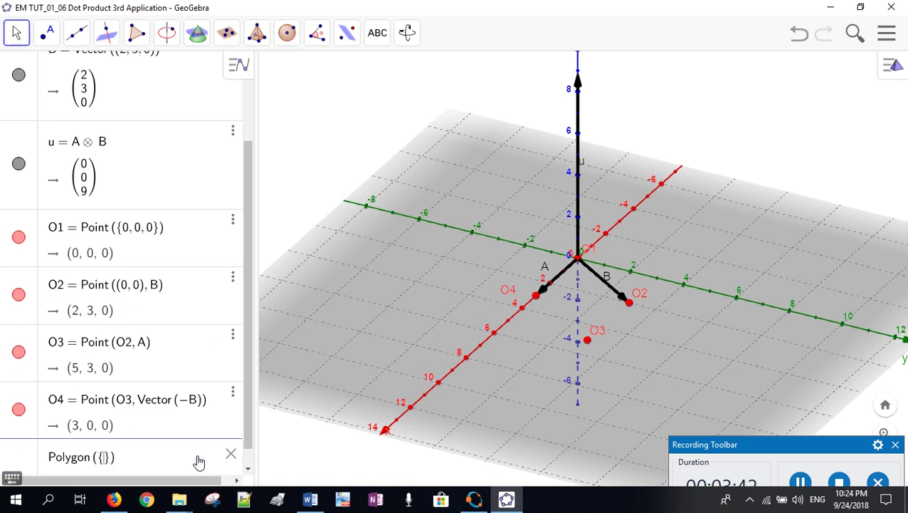
text(O1, O2)
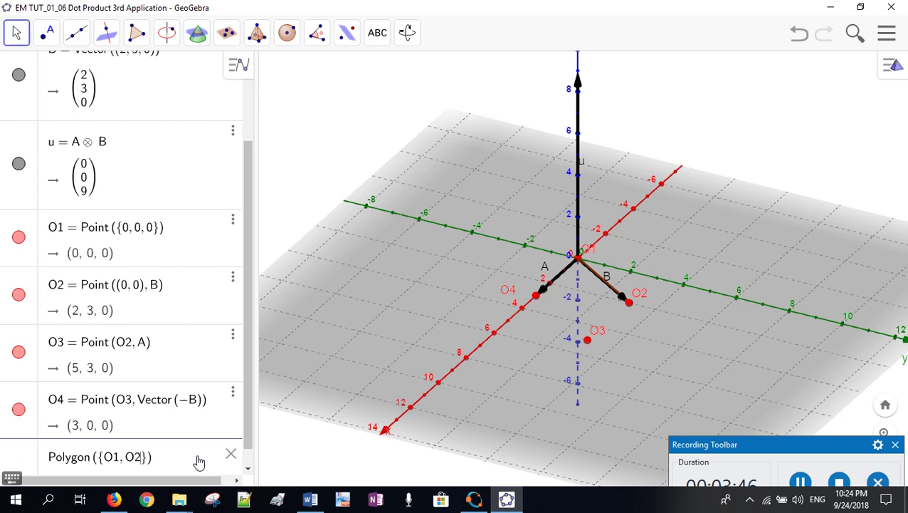
text(, O3)
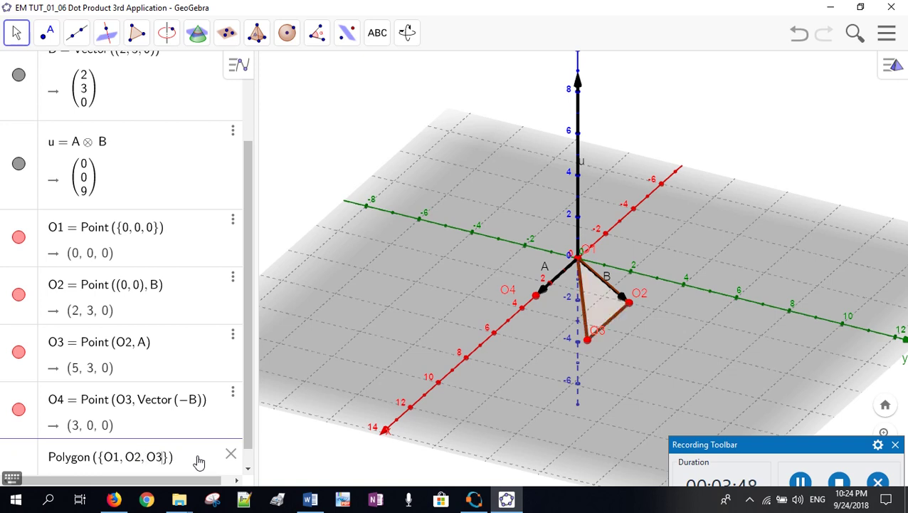
text(, O4)
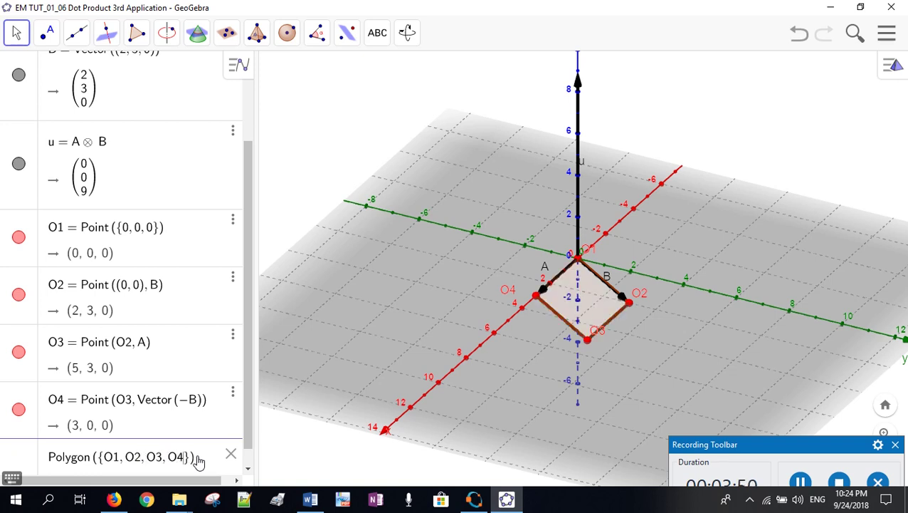
key(Return)
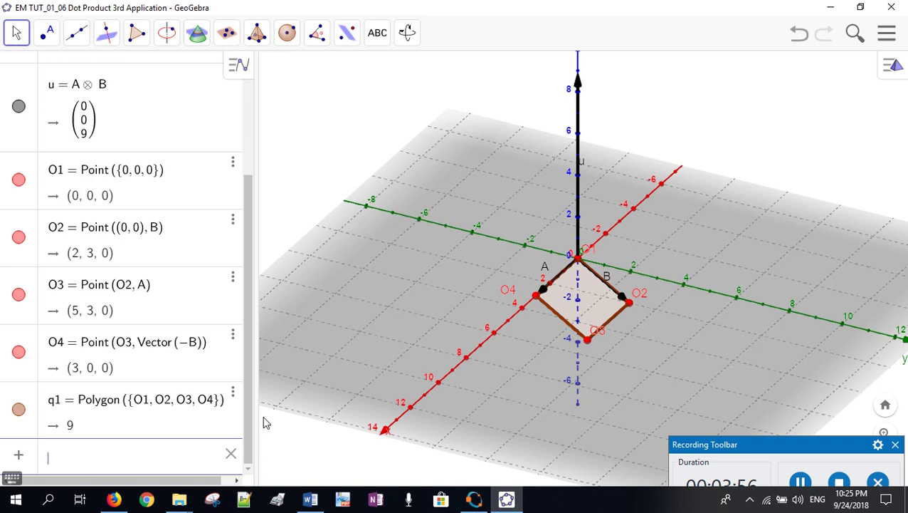
Enter Area(q1) so a evaluates to 9.
text(area)
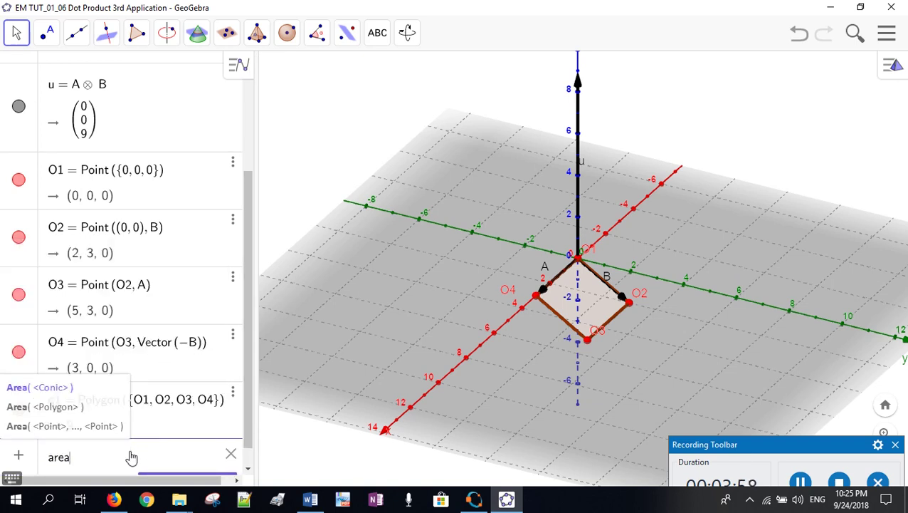
key(Down)
key(Return)
text(Q1)
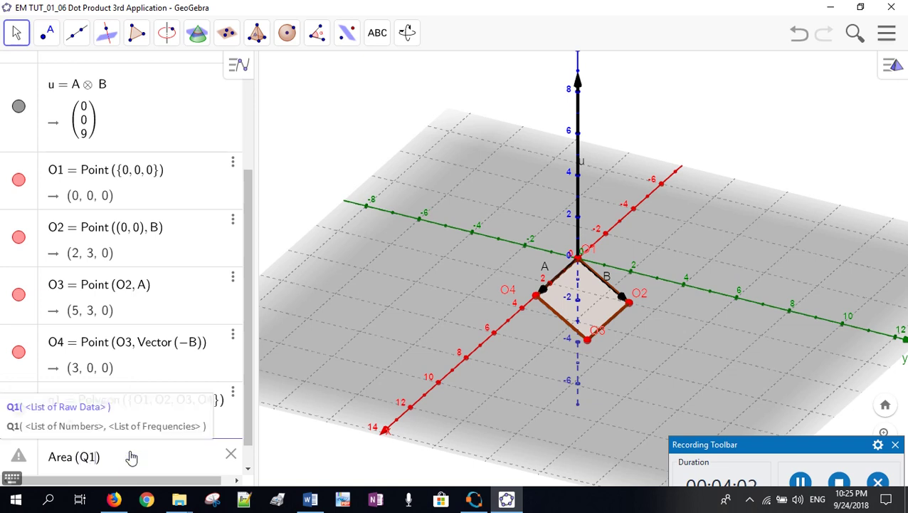
key(BackSpace)
key(BackSpace)
text(q1)
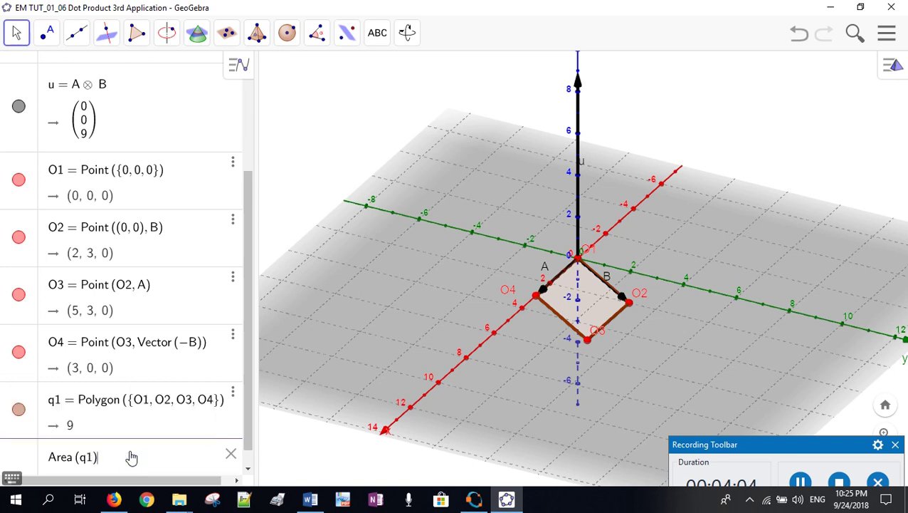
key(Return)
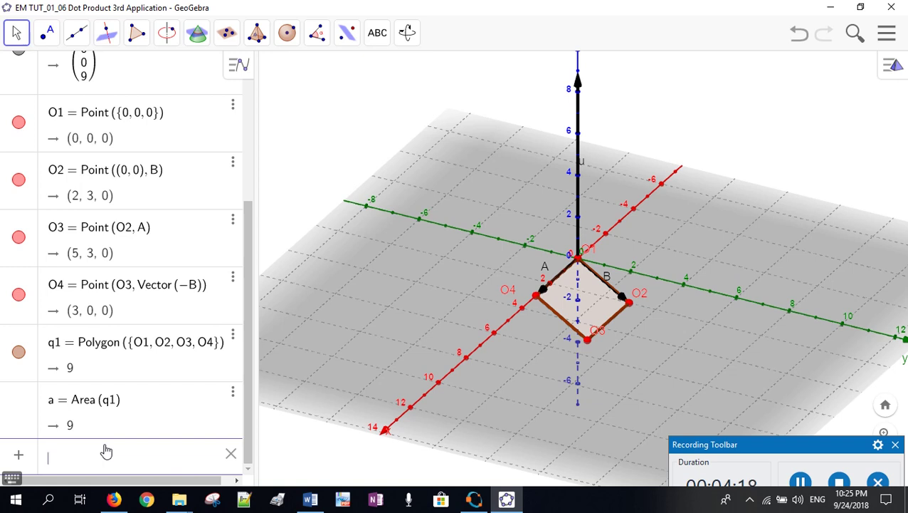
Enter Length(C) for the cross product's length, which errors as C is undefined.
text(leng)
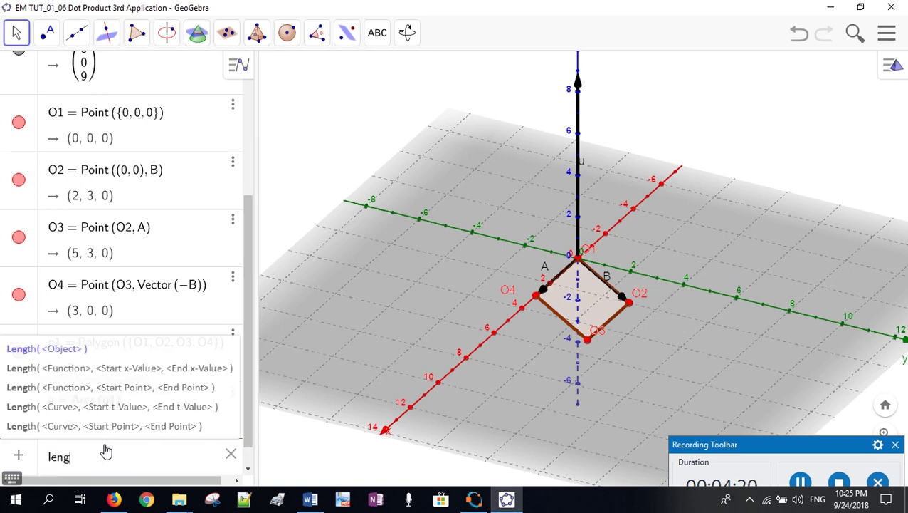
key(Return)
text(C)
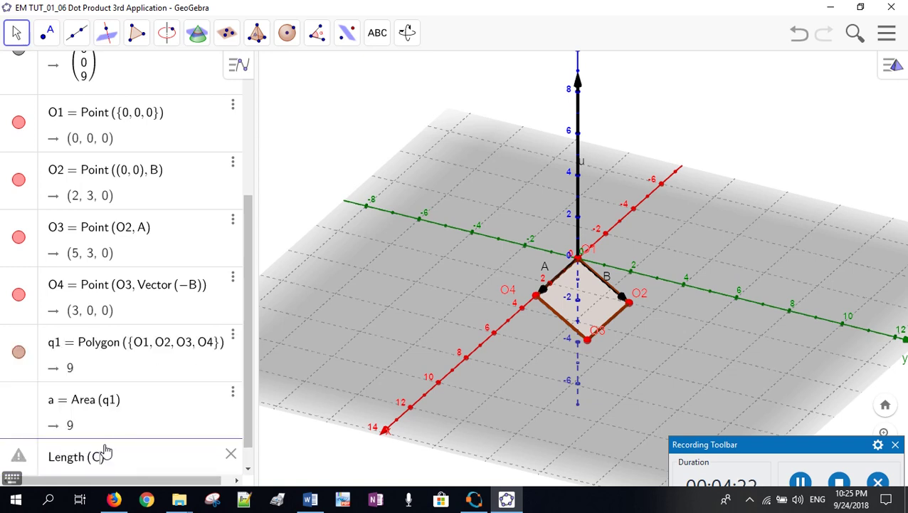
key(Return)
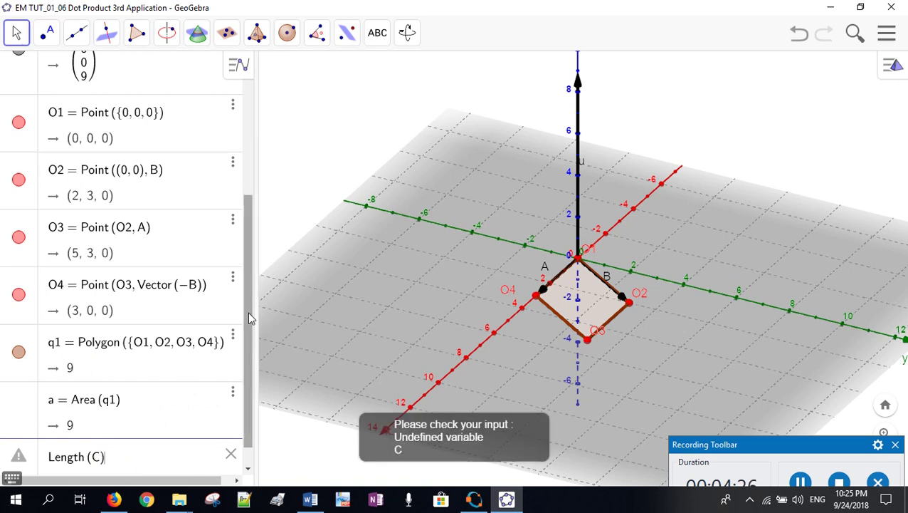
Rename the cross product u to C so b = Length(C) evaluates to 9.
drag(250, 202, 245, 91)
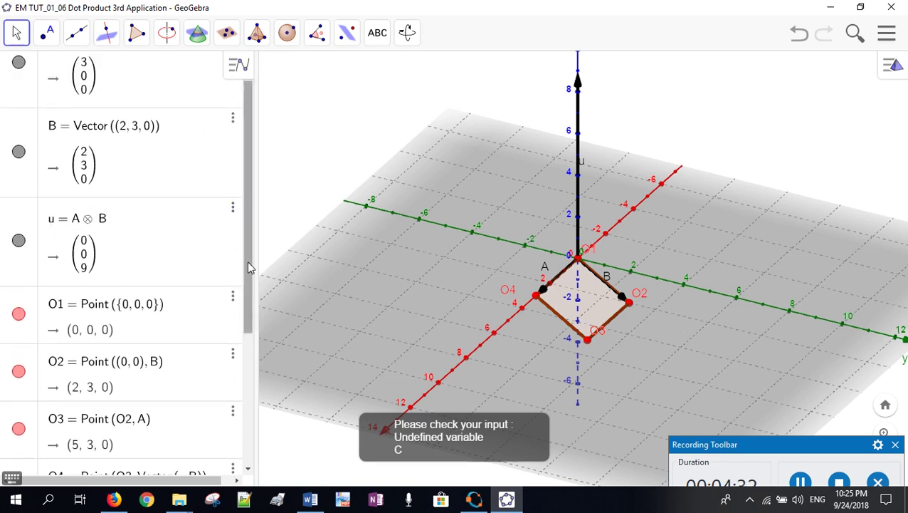
click(54, 221)
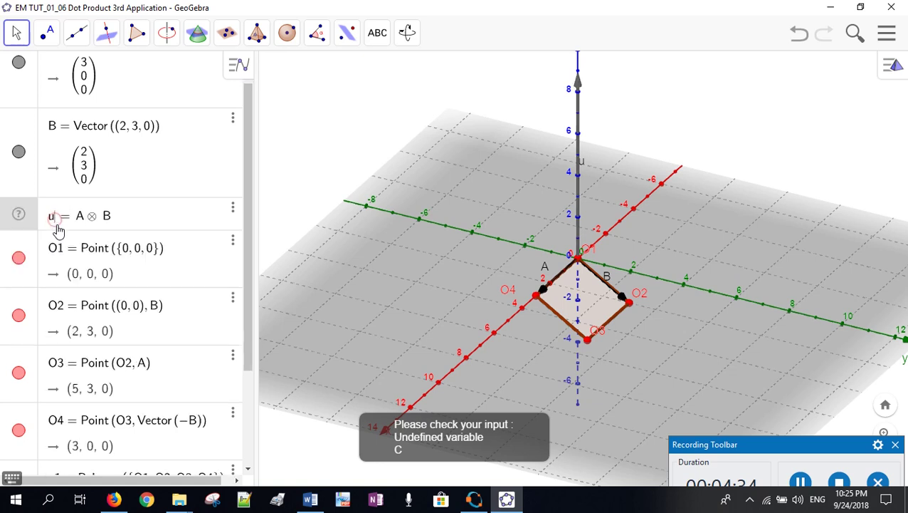
key(BackSpace)
text(C)
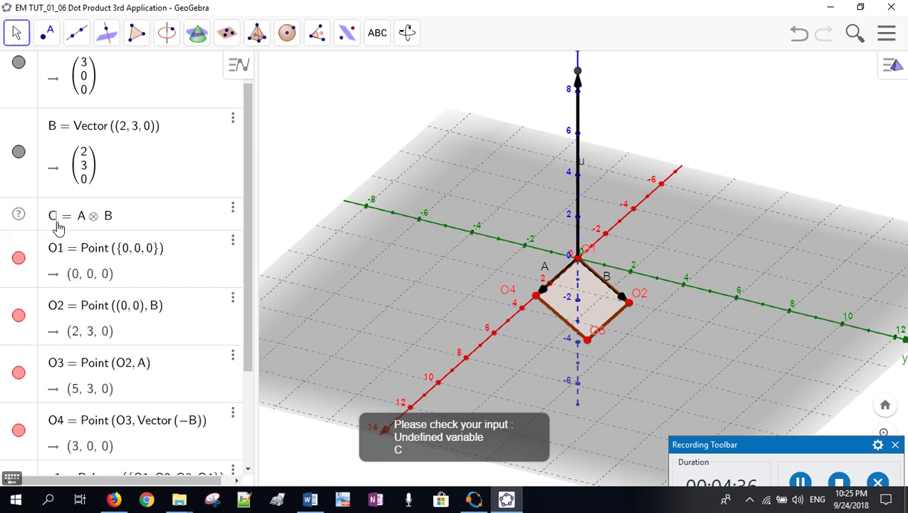
key(Return)
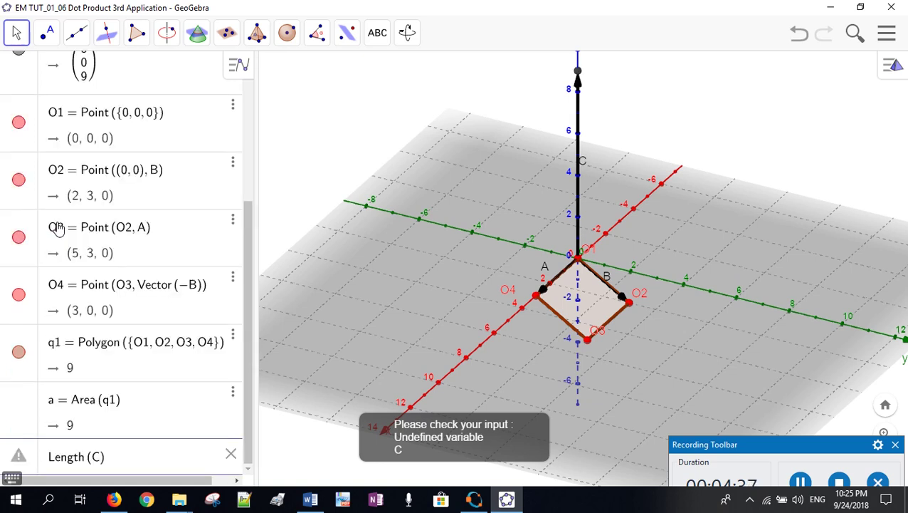
click(151, 456)
key(Return)
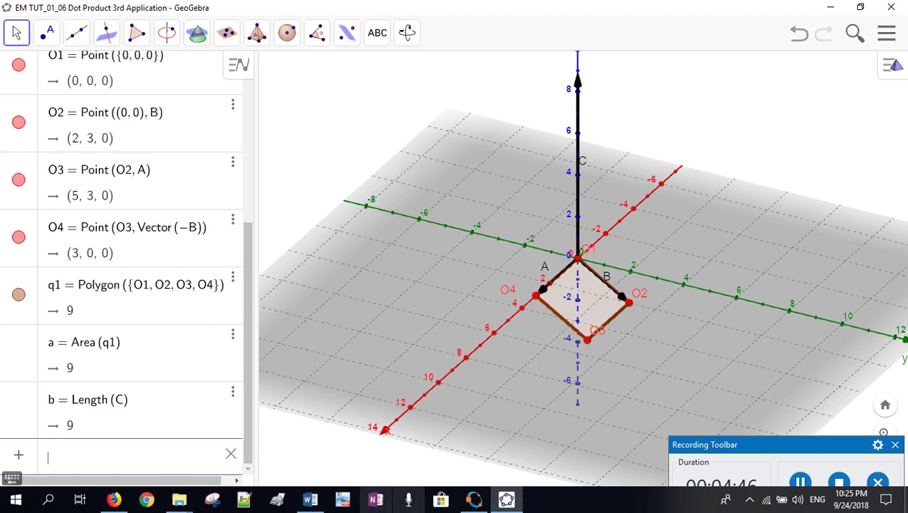
Switch to Octave and clear the Command Window.
click(474, 498)
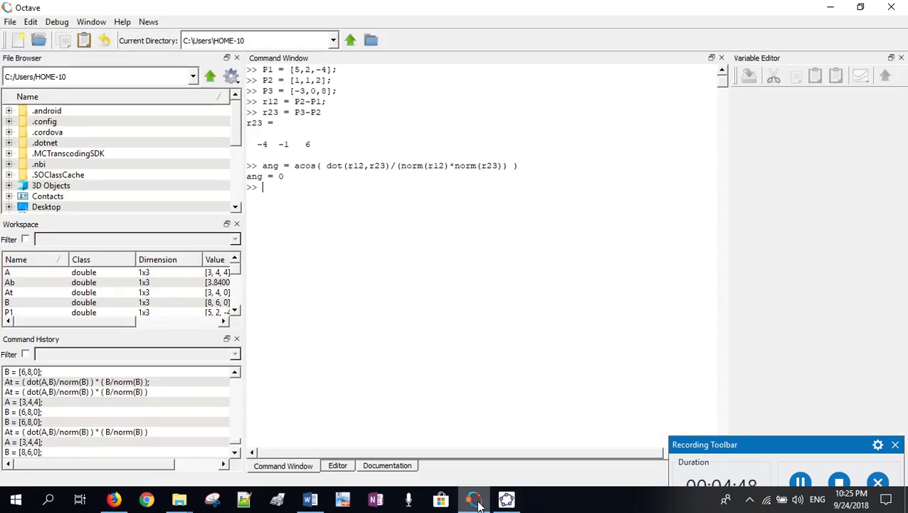
right_click(420, 267)
click(455, 329)
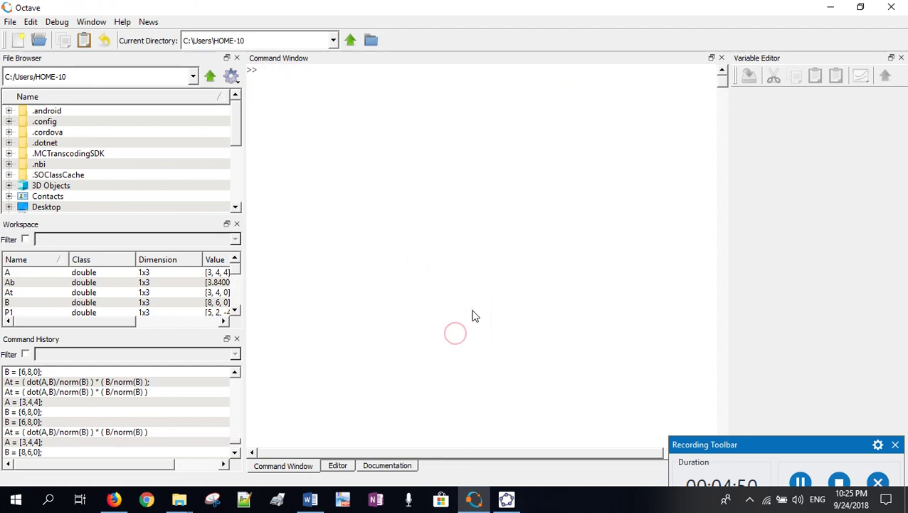
Define A = [3,0,0]; and B = [2,3,0]; in Octave, then return to GeoGebra.
text(A = [3,0,)
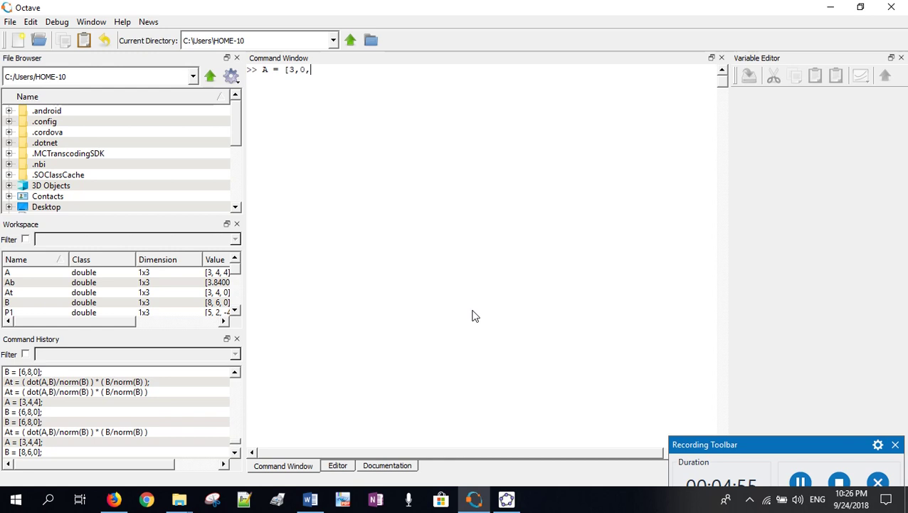
text(0,)
key(BackSpace)
text(];)
key(Return)
text(B = )
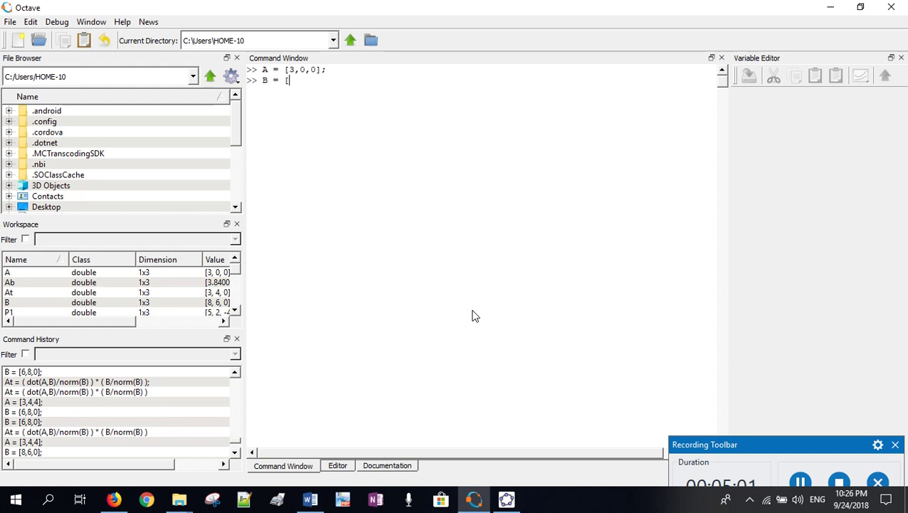
text([2,3,0];)
key(Return)
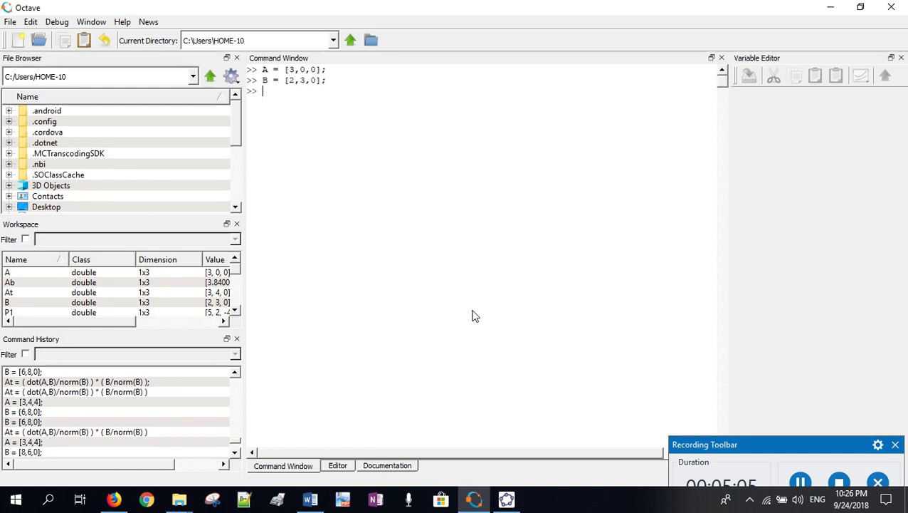
click(506, 499)
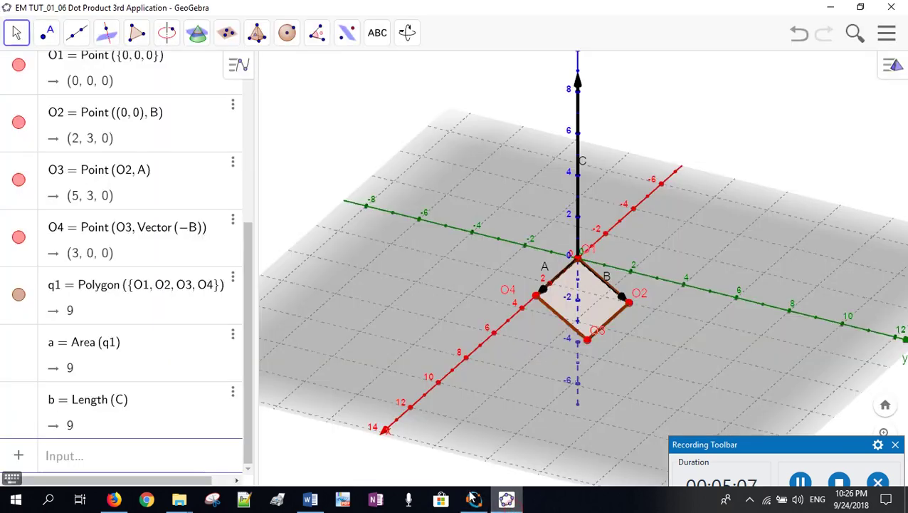
drag(250, 287, 252, 158)
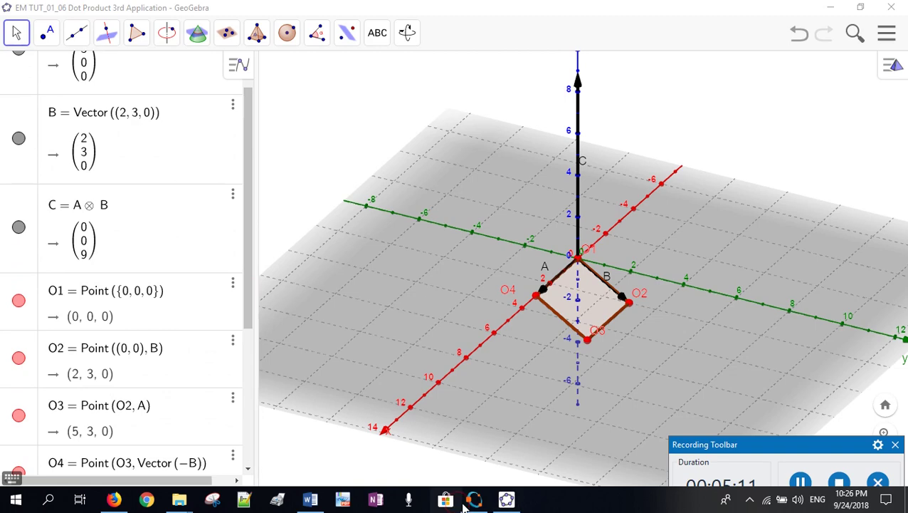
Run cross(A,B) in Octave, which prints 0 0 9.
click(473, 498)
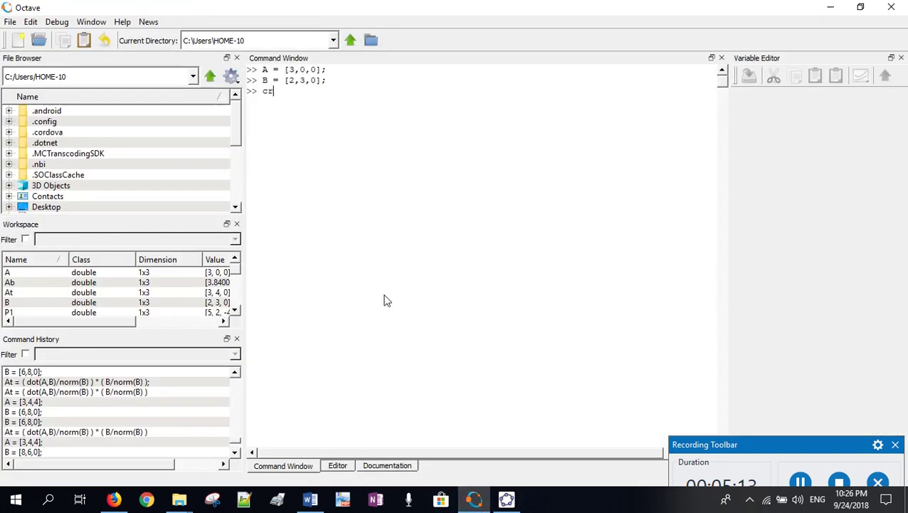
text(cross)
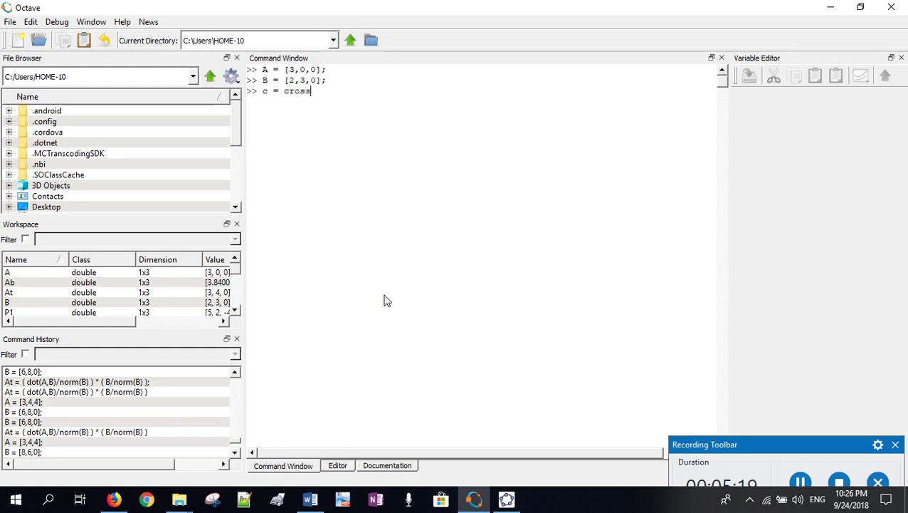
text((A,B))
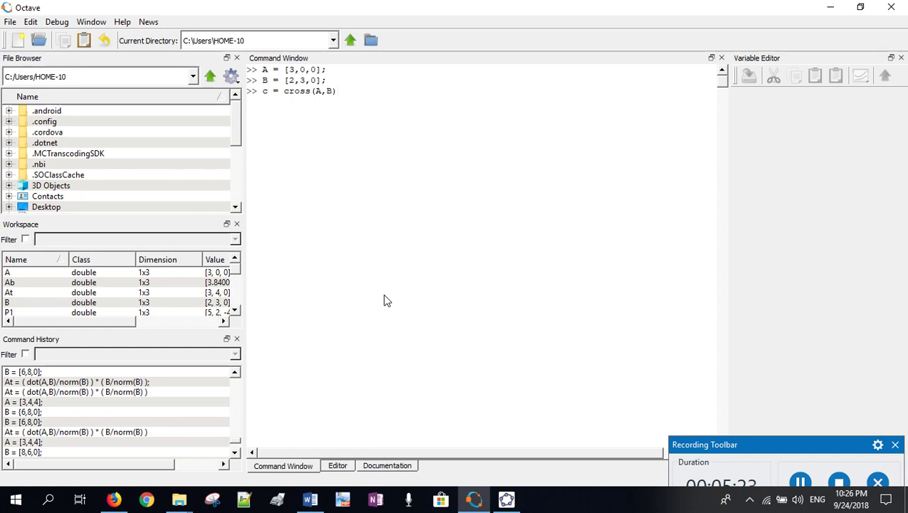
key(Return)
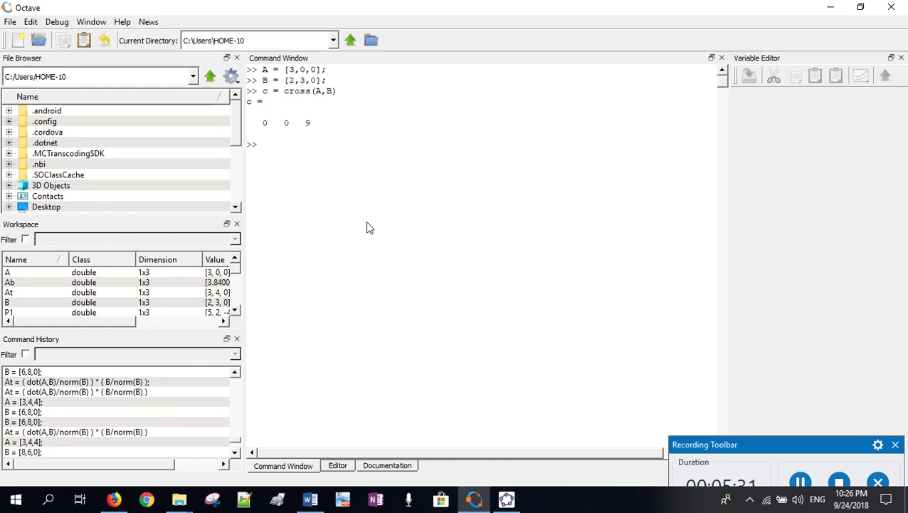
Run norm(C), which fails, then correct it to norm(c) to get ans = 9.
text(orm()
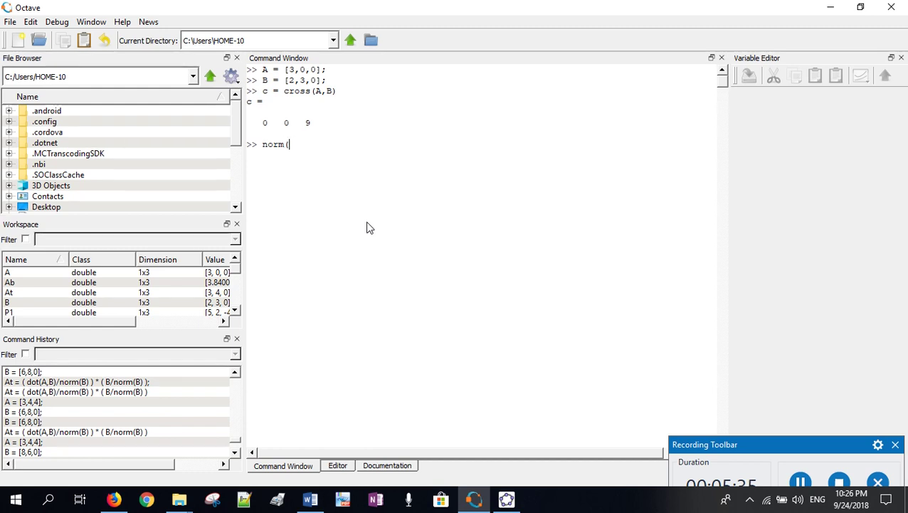
text(C))
key(Return)
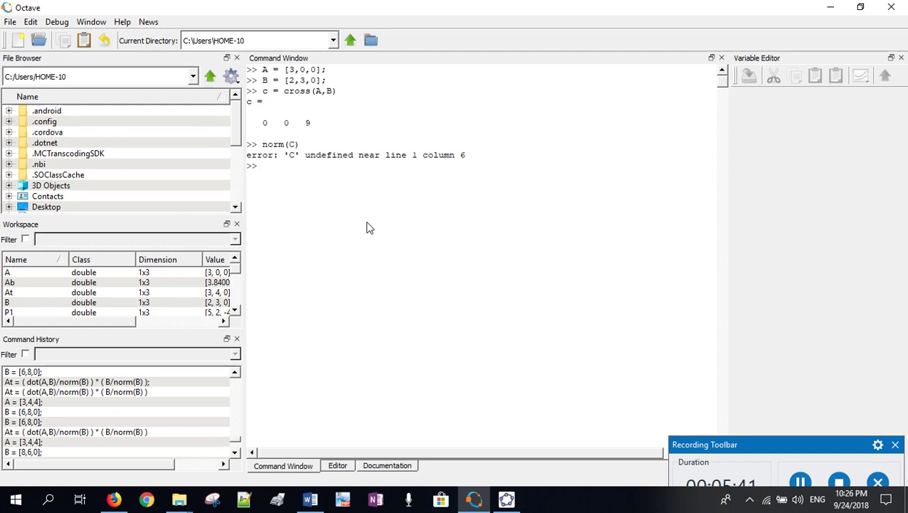
key(Up)
key(Left)
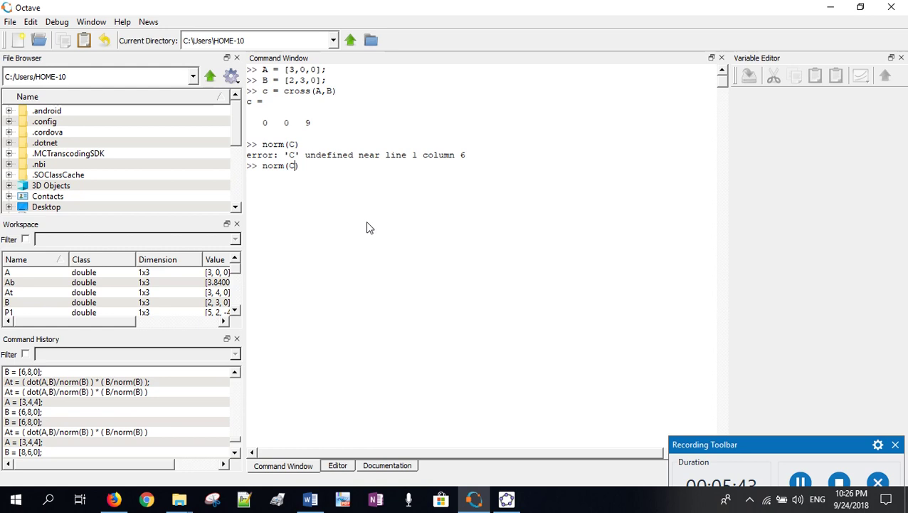
key(BackSpace)
text(c)
key(Return)
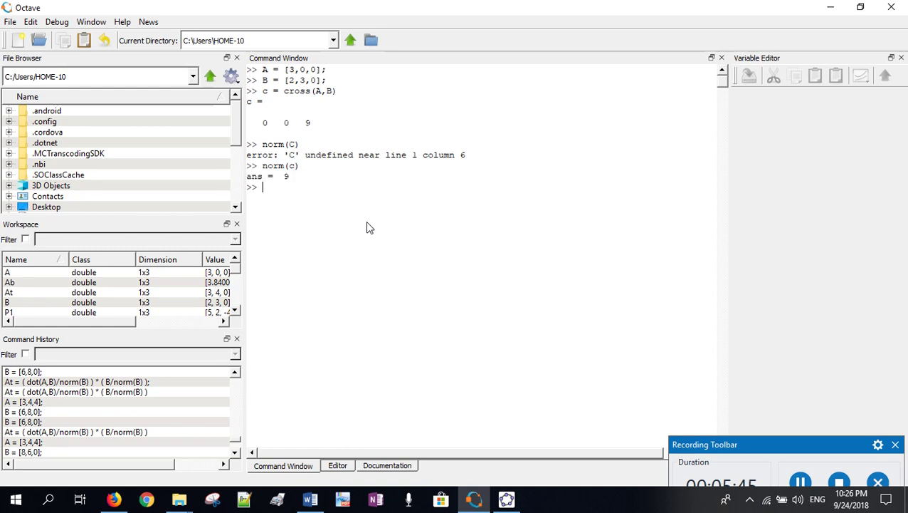